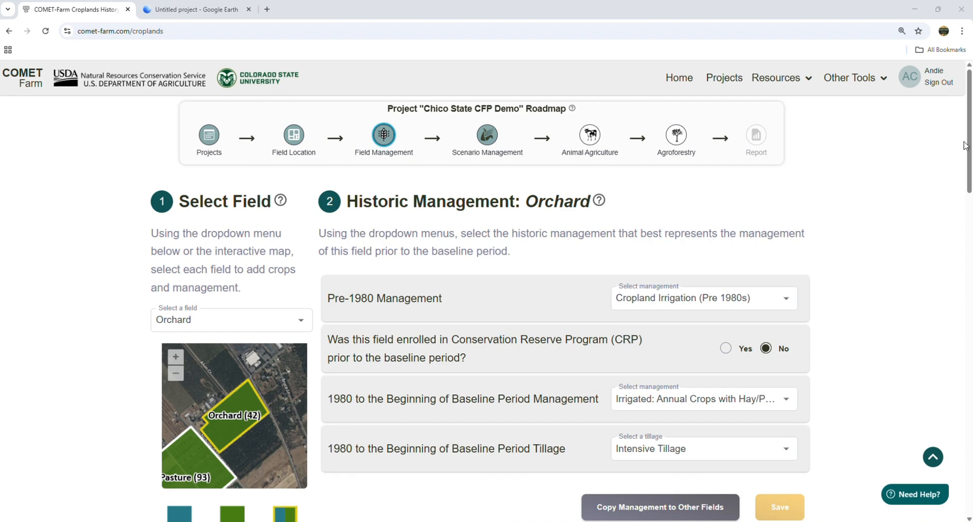
Step: Finish the field management stage and choose to add an optional scenario
{"action": "left_click_drag", "start_coordinate": [964, 145], "coordinate": [969, 451]}
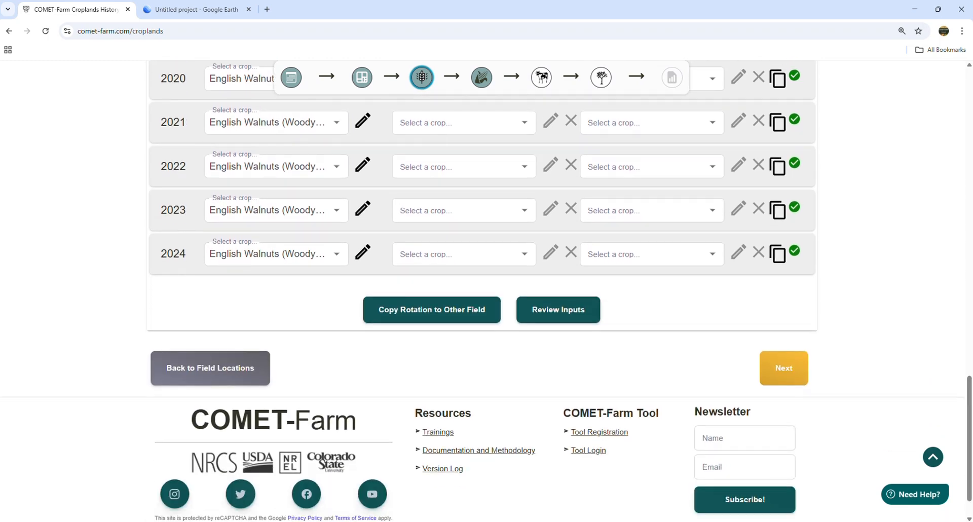
{"action": "left_click", "coordinate": [787, 370]}
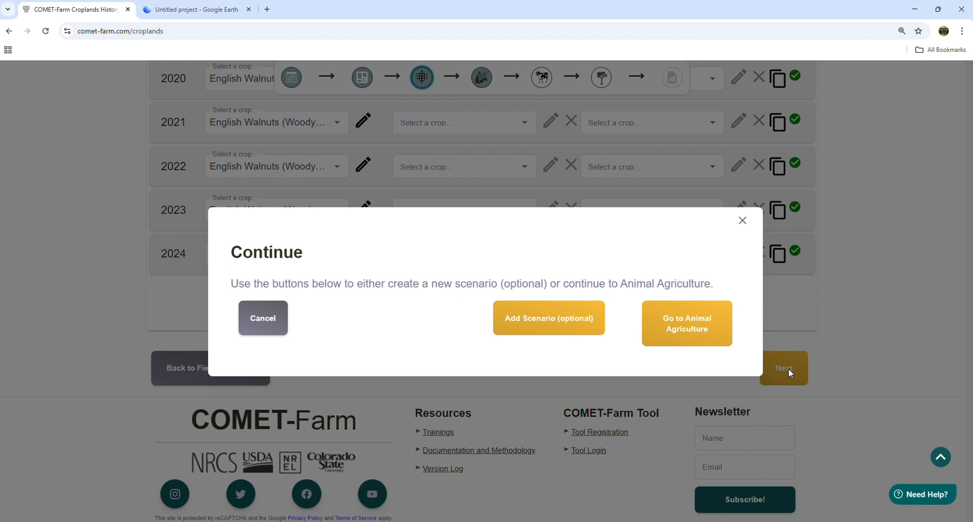
{"action": "left_click", "coordinate": [549, 321]}
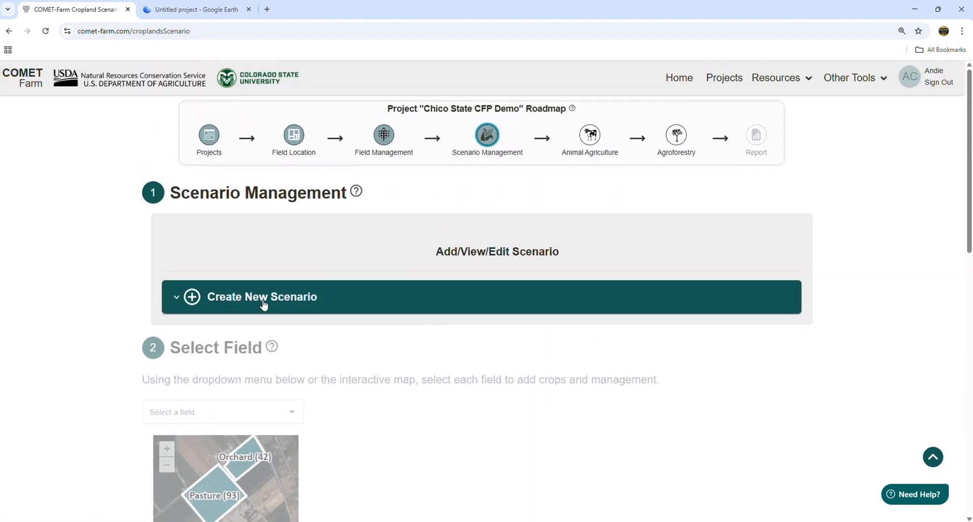
Step: Create a new scenario named "+ Cover Crop", copied from the baseline scenario
{"action": "left_click", "coordinate": [264, 299]}
{"action": "scroll", "coordinate": [710, 284], "scroll_direction": "down", "scroll_amount": 2}
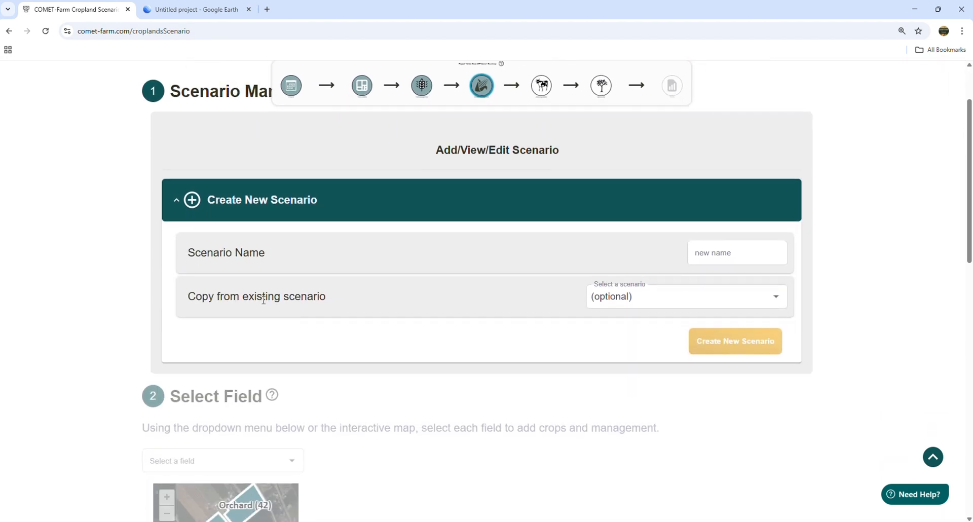
{"action": "left_click", "coordinate": [751, 259]}
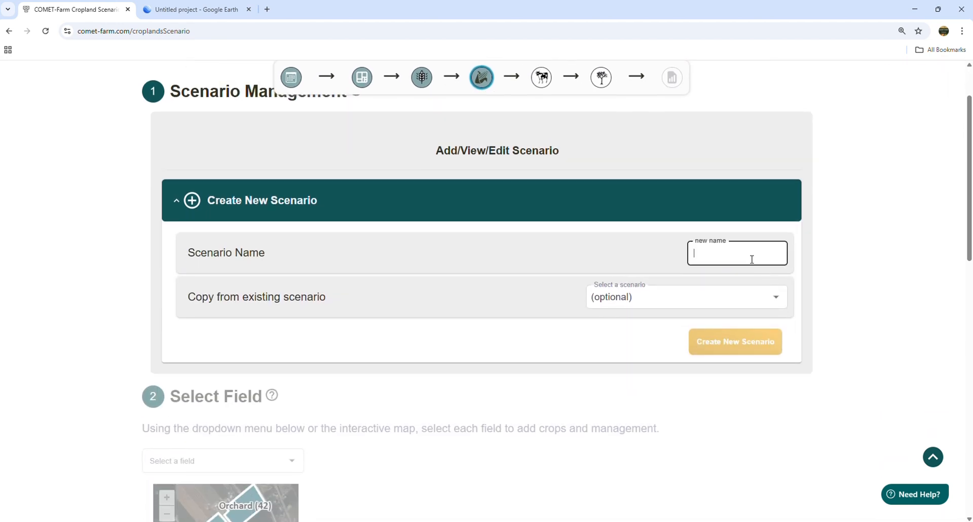
{"action": "type", "text": "+ Cover Crop"}
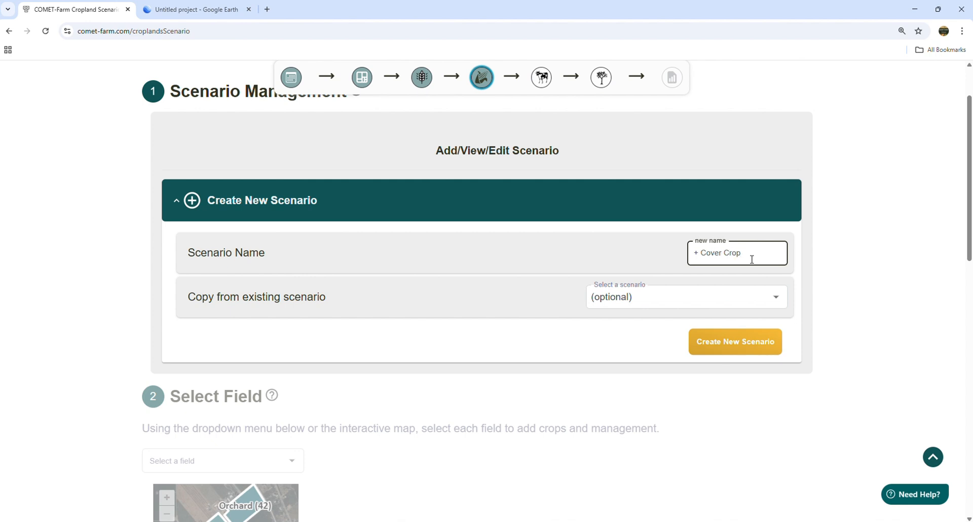
{"action": "left_click", "coordinate": [664, 299]}
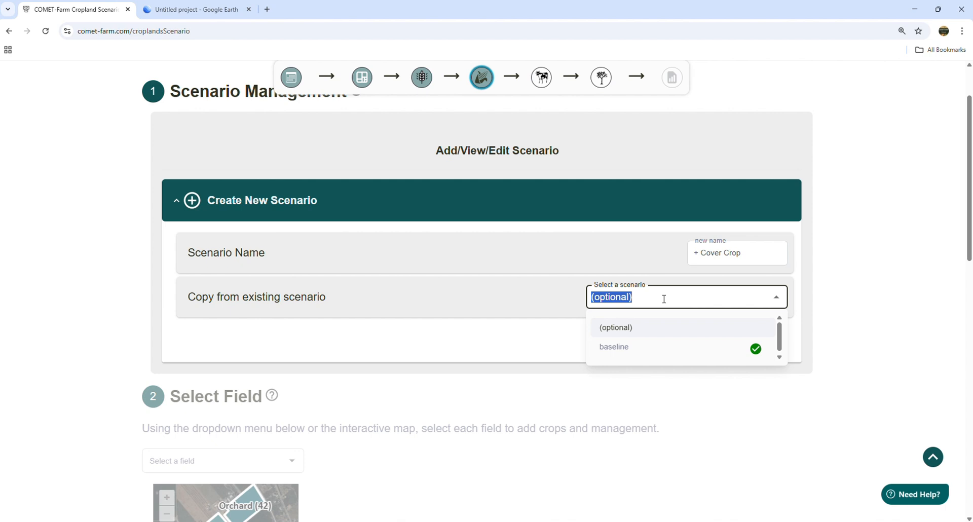
{"action": "left_click", "coordinate": [647, 347]}
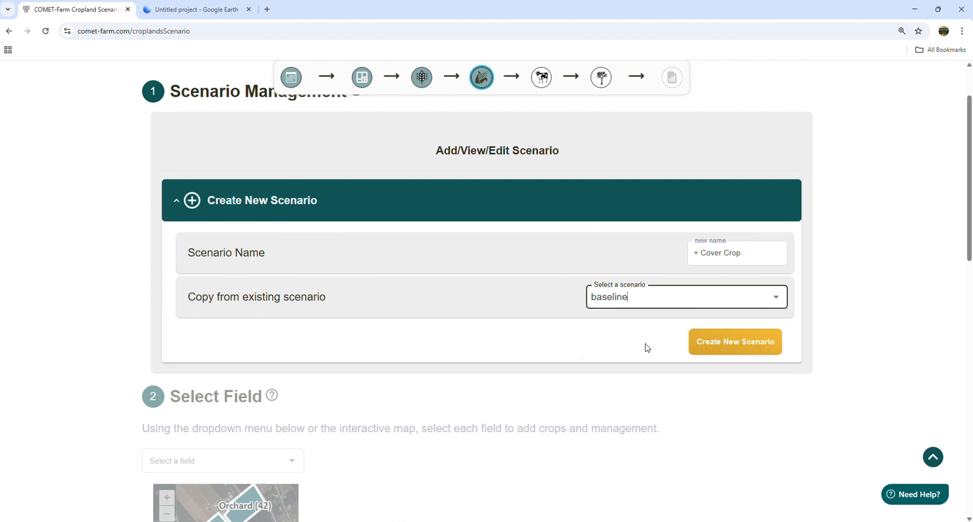
{"action": "left_click", "coordinate": [647, 348]}
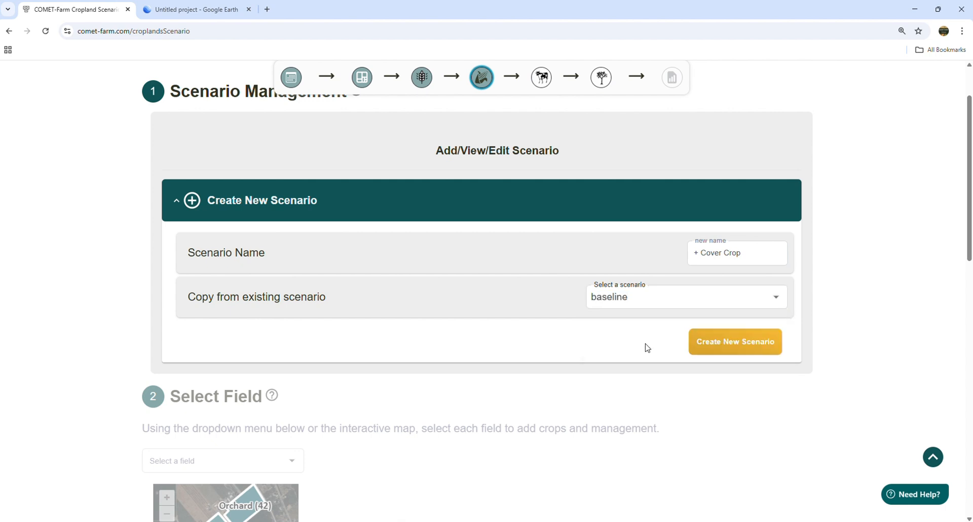
{"action": "left_click", "coordinate": [751, 346]}
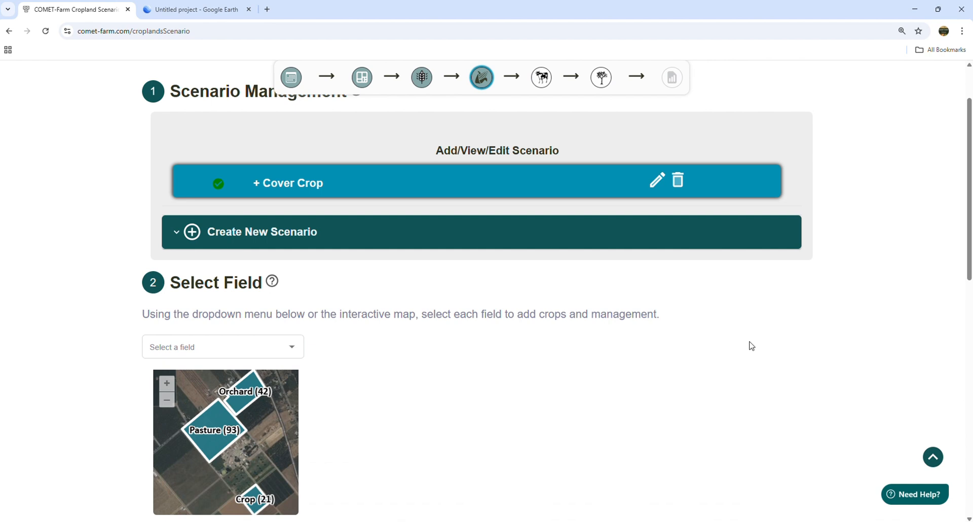
Step: Select the Orchard field for the + Cover Crop scenario
{"action": "scroll", "coordinate": [598, 294], "scroll_direction": "down", "scroll_amount": 3}
{"action": "left_click", "coordinate": [191, 200]}
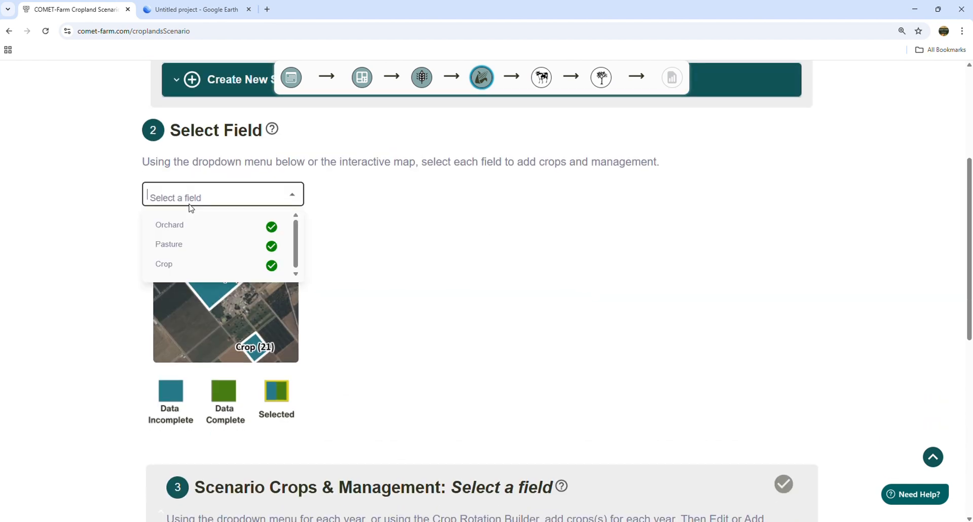
{"action": "left_click", "coordinate": [207, 226]}
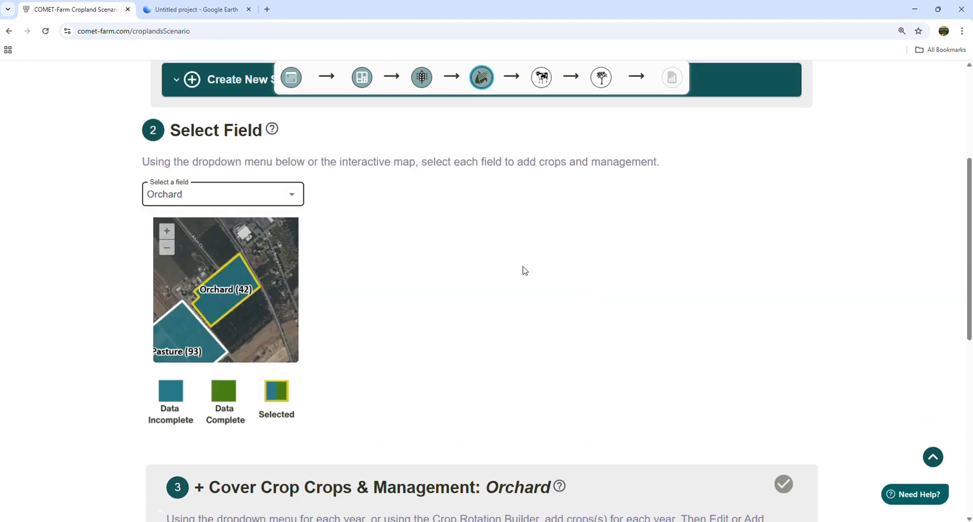
Step: Add Clover (Cover Crop) as the Orchard's second planted crop in 2025
{"action": "scroll", "coordinate": [497, 267], "scroll_direction": "down", "scroll_amount": 1}
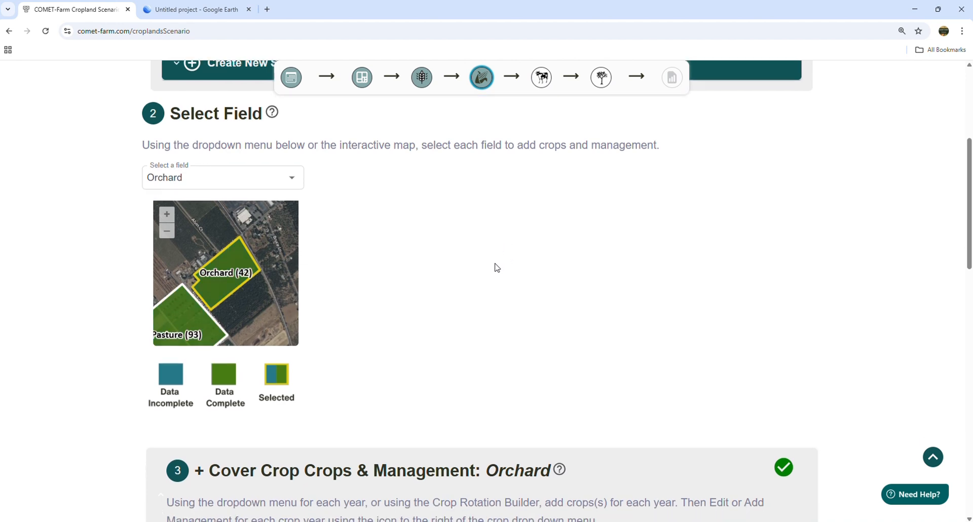
{"action": "scroll", "coordinate": [497, 268], "scroll_direction": "down", "scroll_amount": 8}
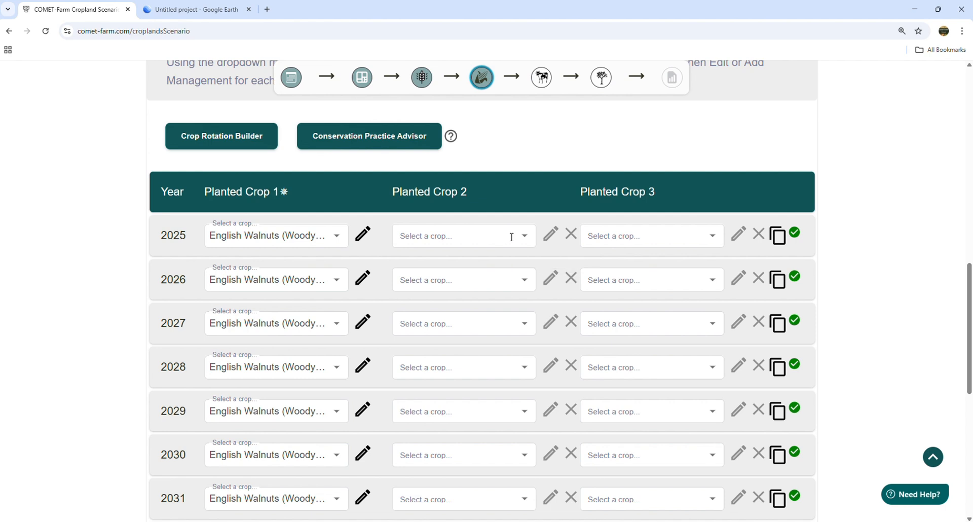
{"action": "left_click", "coordinate": [530, 241]}
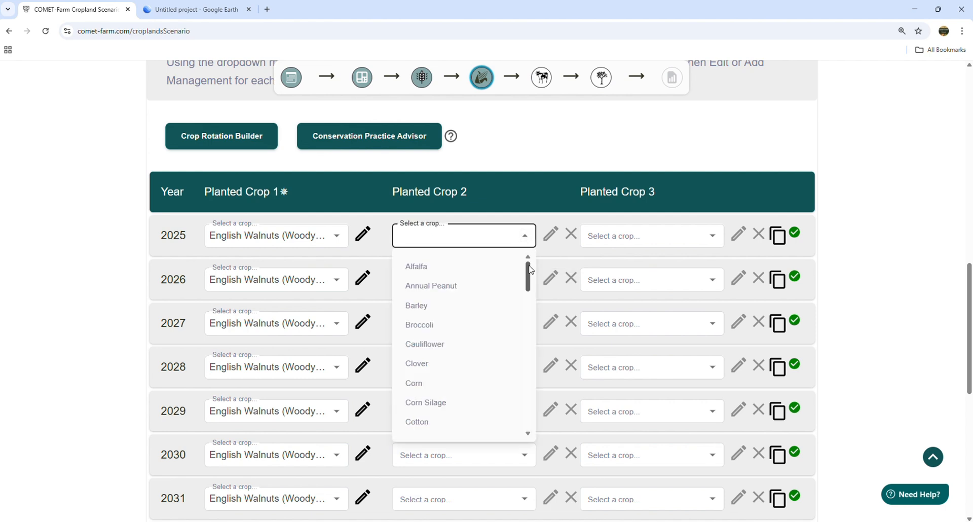
{"action": "left_click_drag", "start_coordinate": [530, 272], "coordinate": [537, 361]}
{"action": "scroll", "coordinate": [469, 380], "scroll_direction": "down", "scroll_amount": 1}
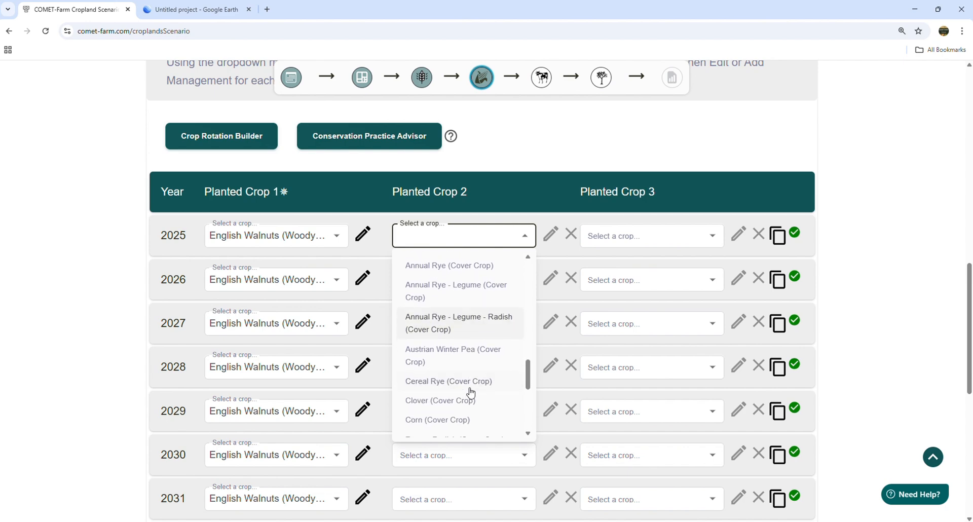
{"action": "left_click", "coordinate": [446, 401]}
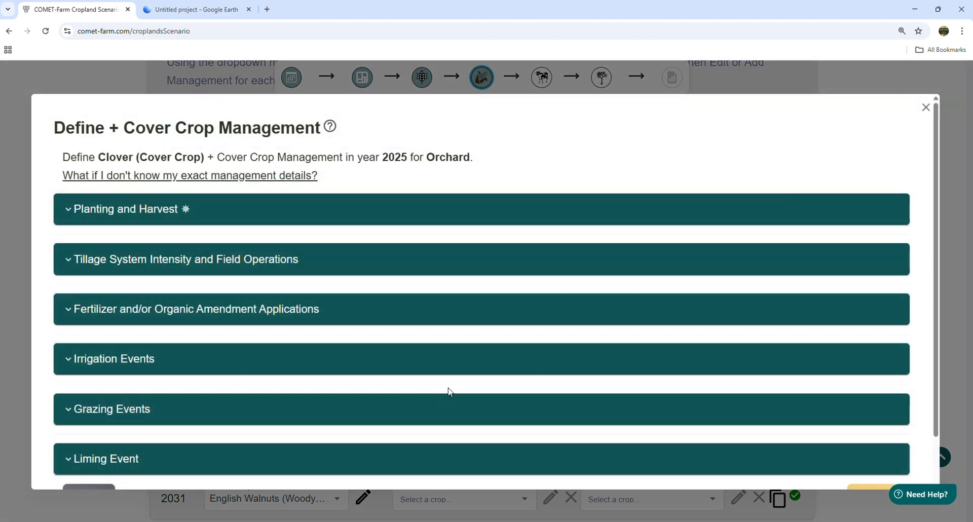
Step: Set the clover's planting date to 02/01/2025 and delete its harvest event
{"action": "left_click", "coordinate": [165, 215]}
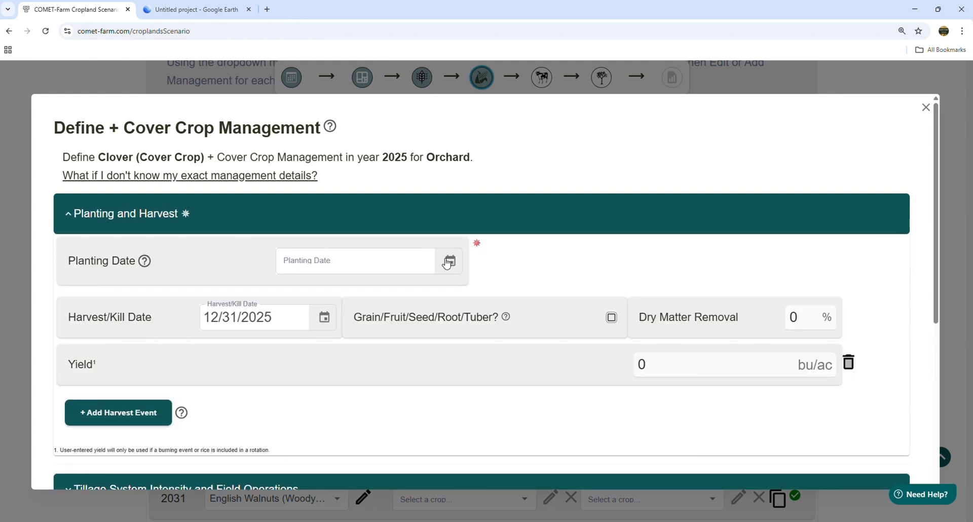
{"action": "left_click", "coordinate": [449, 262]}
{"action": "left_click", "coordinate": [437, 292]}
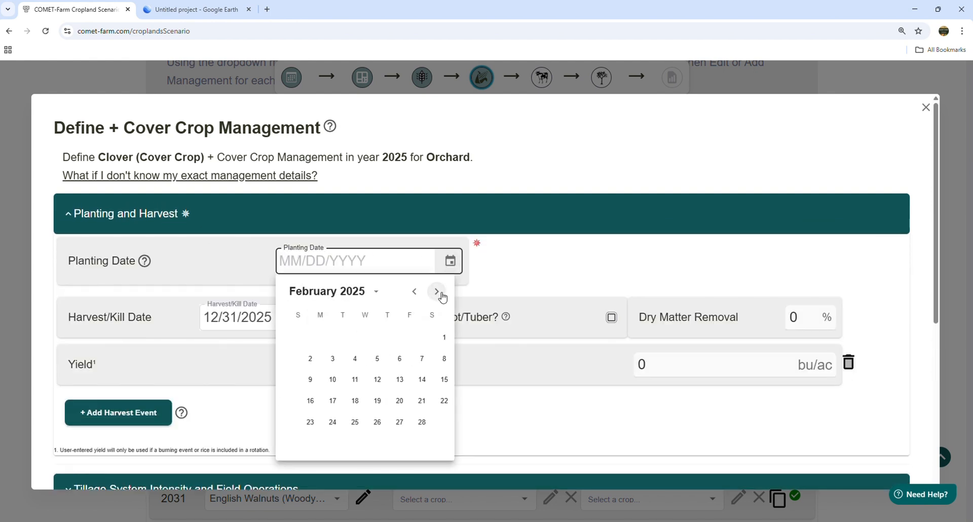
{"action": "left_click", "coordinate": [431, 338]}
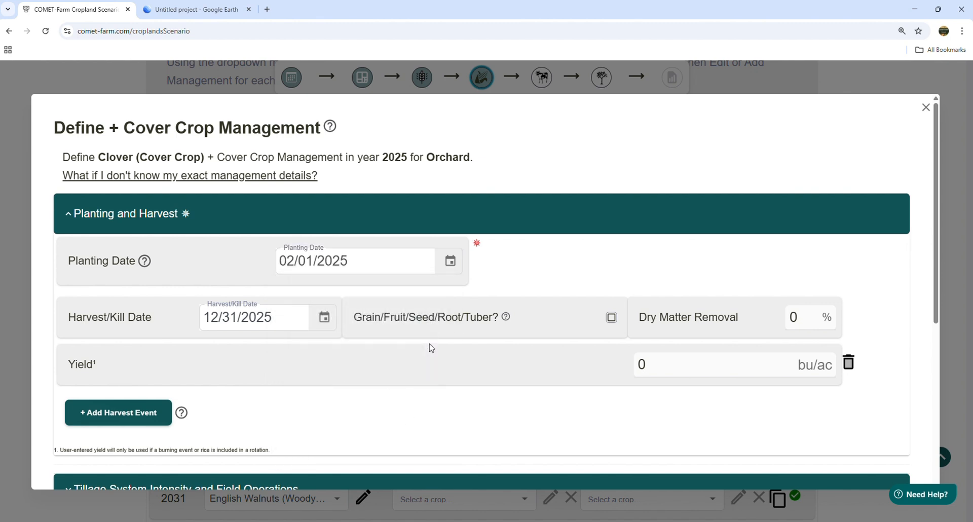
{"action": "left_click", "coordinate": [849, 363]}
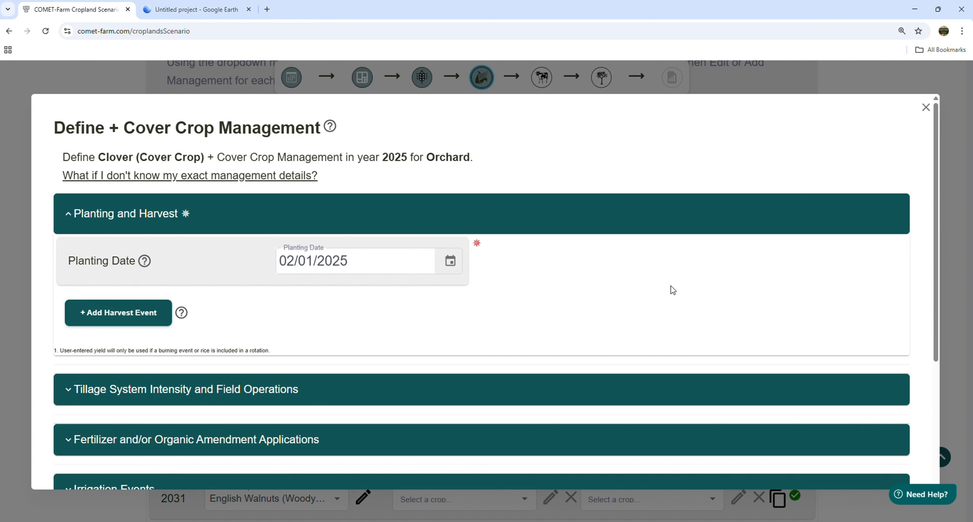
Step: Set the clover's pre-planting/planting season tillage intensity to Full Intensive Till (III) and save the crop management
{"action": "scroll", "coordinate": [549, 307], "scroll_direction": "down", "scroll_amount": 1}
{"action": "scroll", "coordinate": [549, 307], "scroll_direction": "down", "scroll_amount": 2}
{"action": "left_click", "coordinate": [215, 297]}
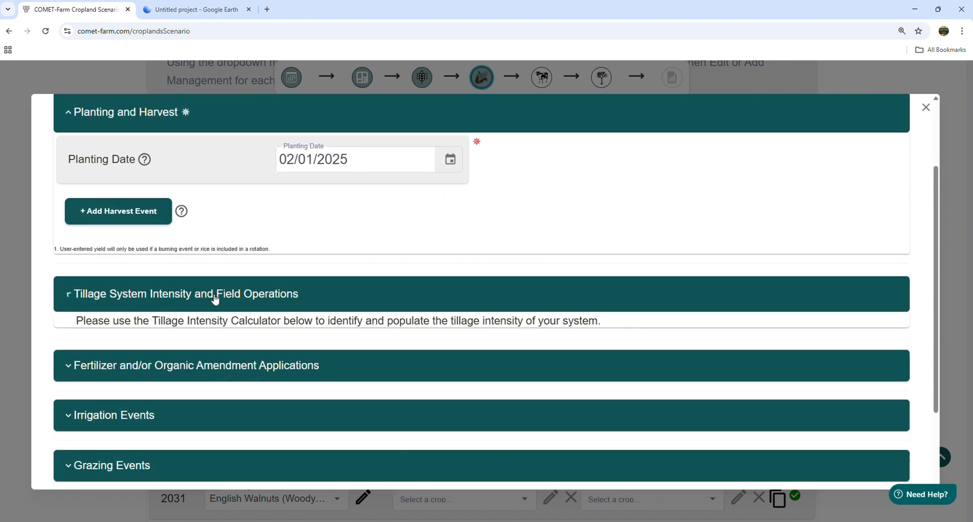
{"action": "scroll", "coordinate": [406, 295], "scroll_direction": "down", "scroll_amount": 3}
{"action": "left_click", "coordinate": [569, 264]}
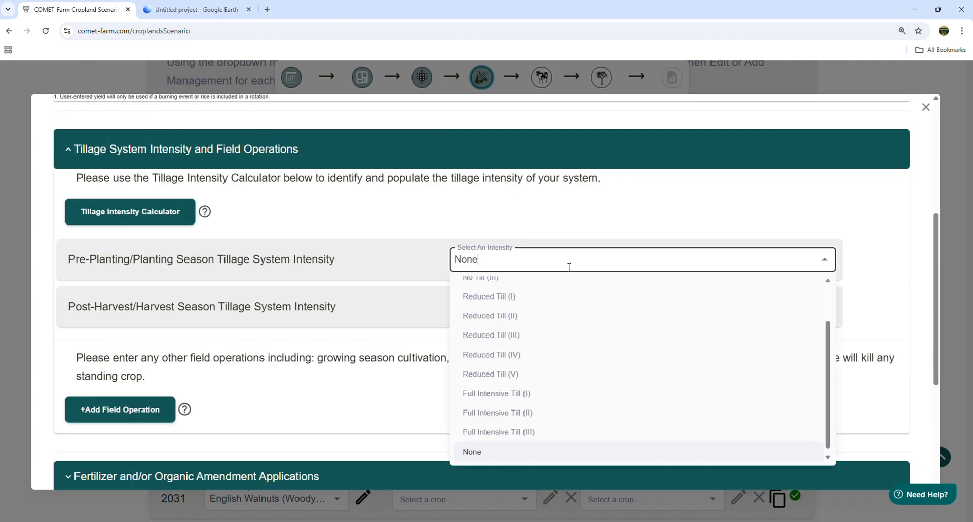
{"action": "left_click", "coordinate": [508, 432]}
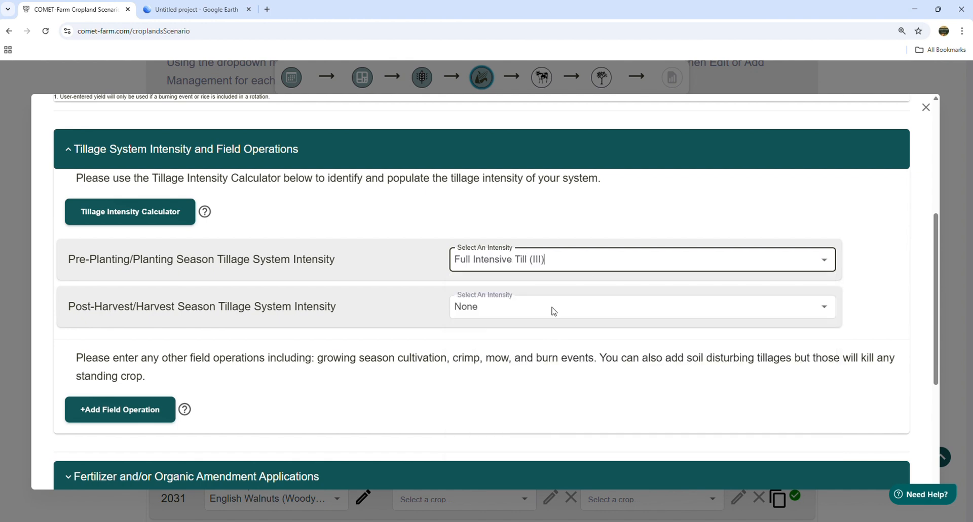
{"action": "left_click", "coordinate": [625, 219]}
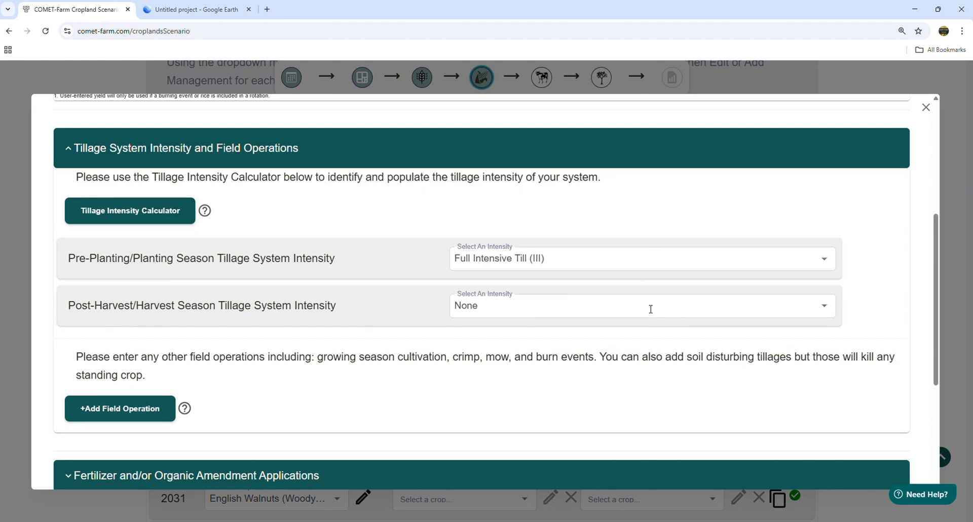
{"action": "scroll", "coordinate": [659, 319], "scroll_direction": "down", "scroll_amount": 4}
{"action": "left_click", "coordinate": [872, 446]}
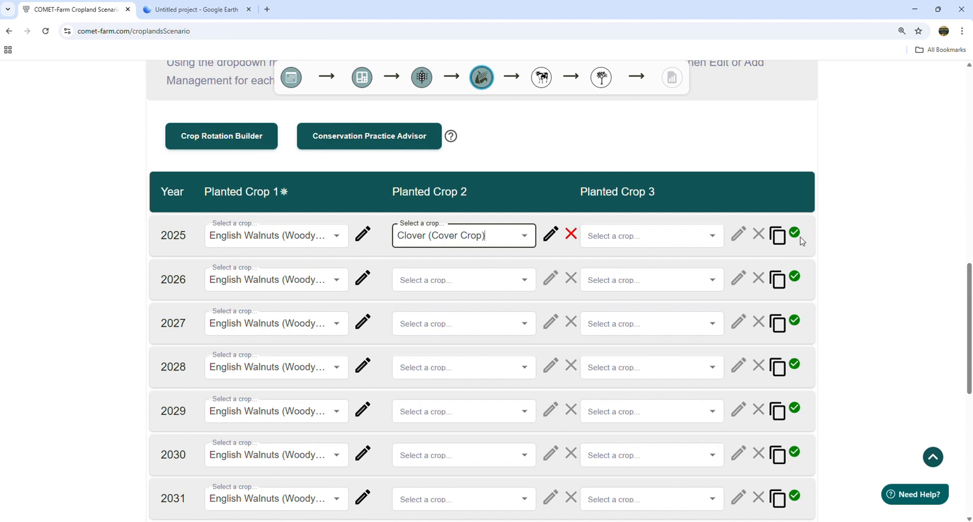
Step: Copy the Orchard's 2025 management to all its other years, 2026 through 2034
{"action": "left_click", "coordinate": [778, 237]}
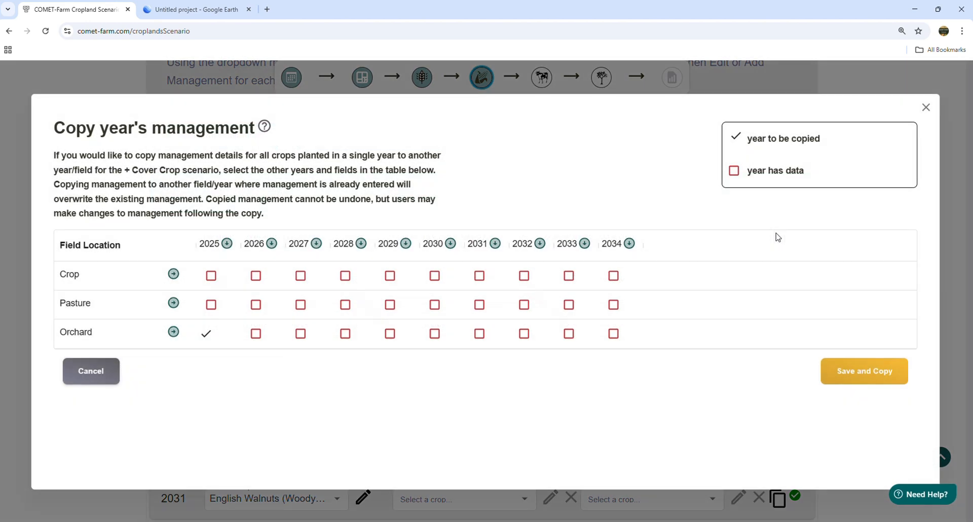
{"action": "left_click", "coordinate": [174, 333]}
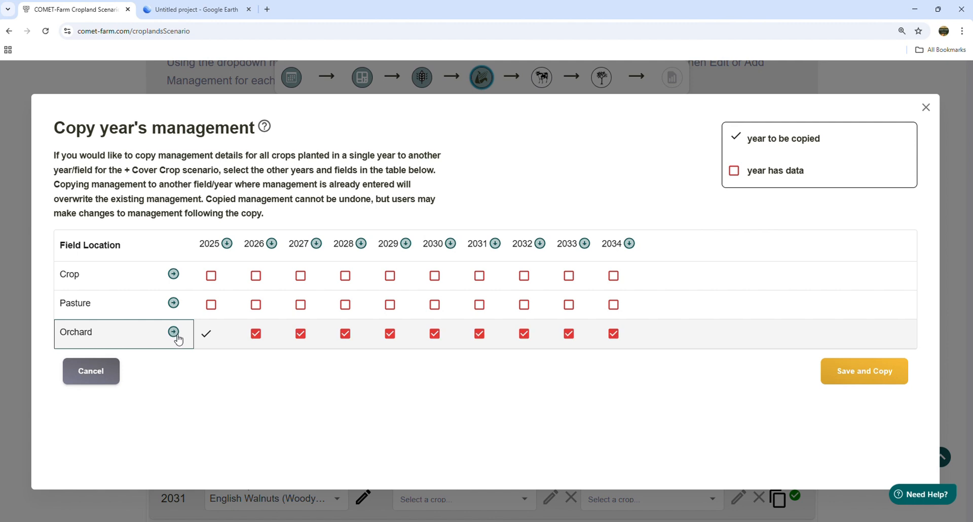
{"action": "left_click", "coordinate": [882, 374]}
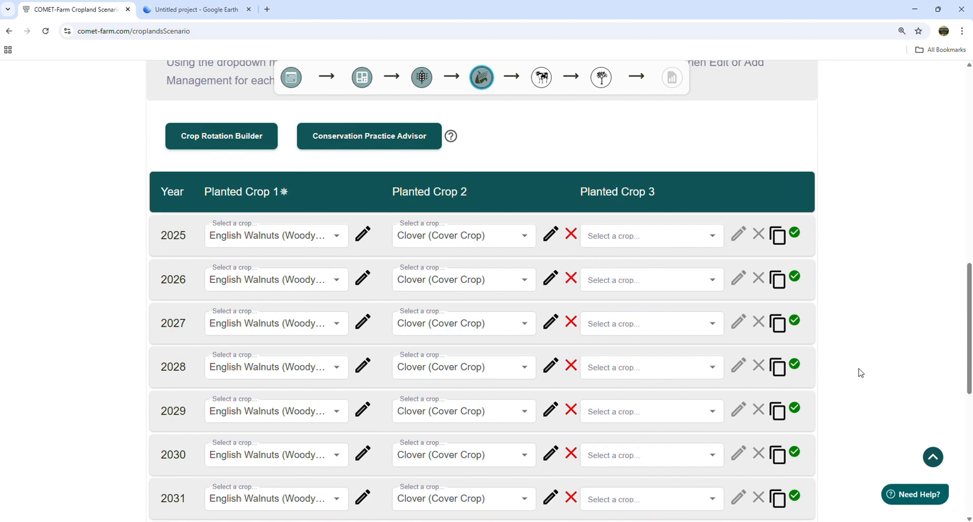
Step: Switch the + Cover Crop scenario to the Crop field and bring up its yearly planted crops
{"action": "scroll", "coordinate": [364, 330], "scroll_direction": "up", "scroll_amount": 3}
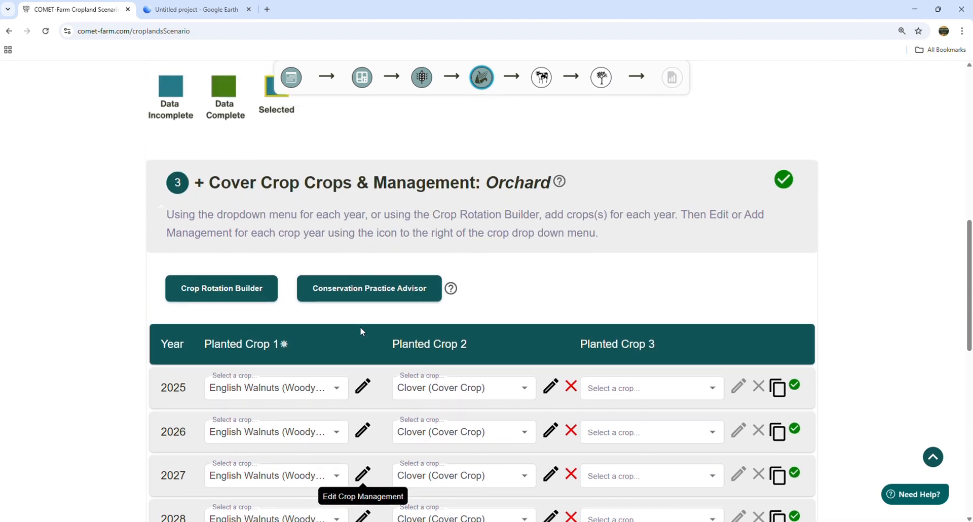
{"action": "scroll", "coordinate": [480, 339], "scroll_direction": "up", "scroll_amount": 6}
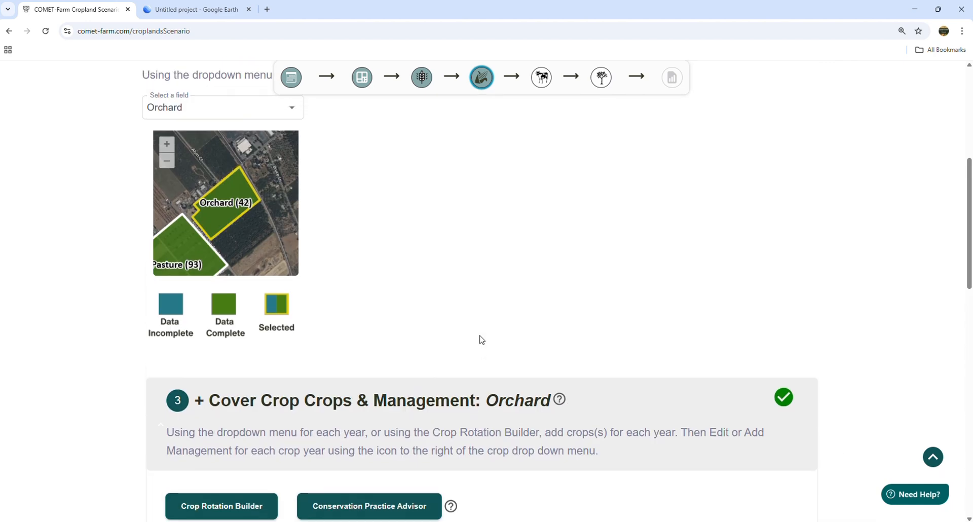
{"action": "left_click", "coordinate": [230, 193]}
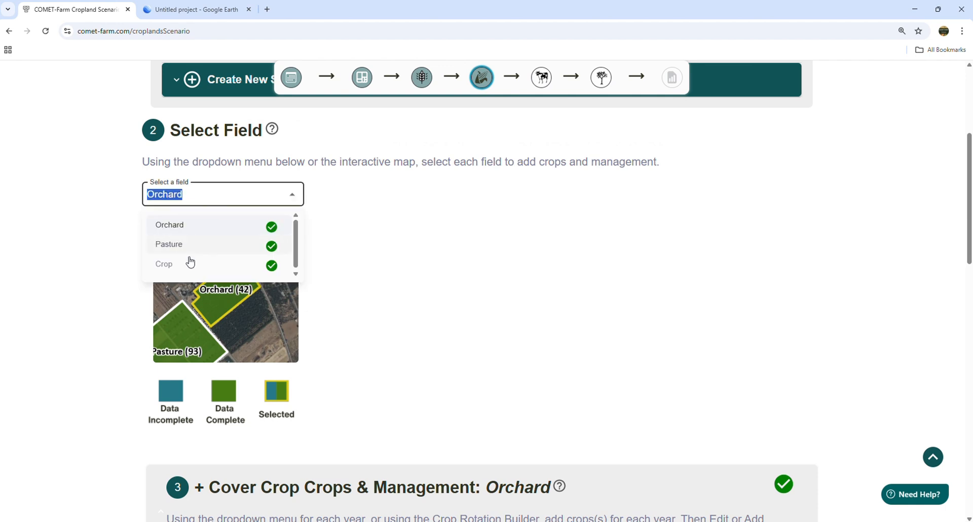
{"action": "left_click", "coordinate": [175, 267]}
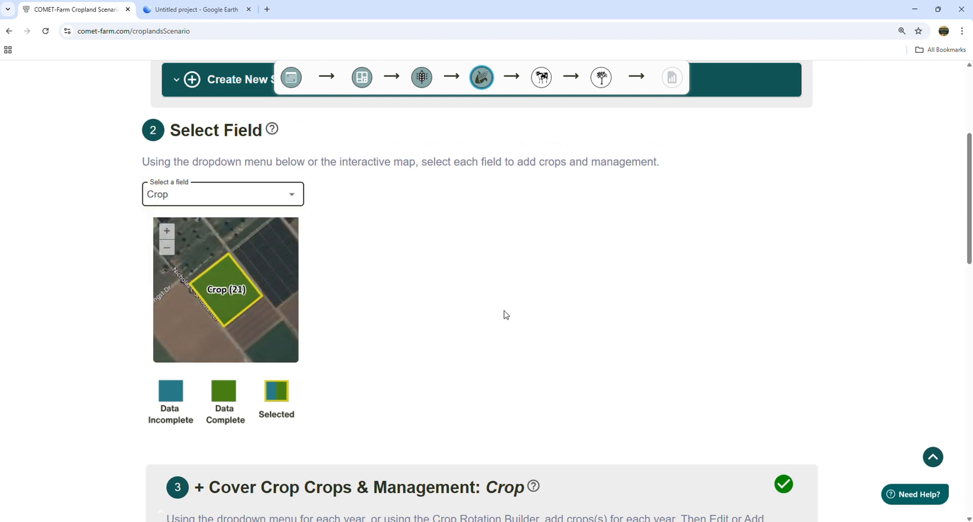
{"action": "scroll", "coordinate": [506, 314], "scroll_direction": "down", "scroll_amount": 8}
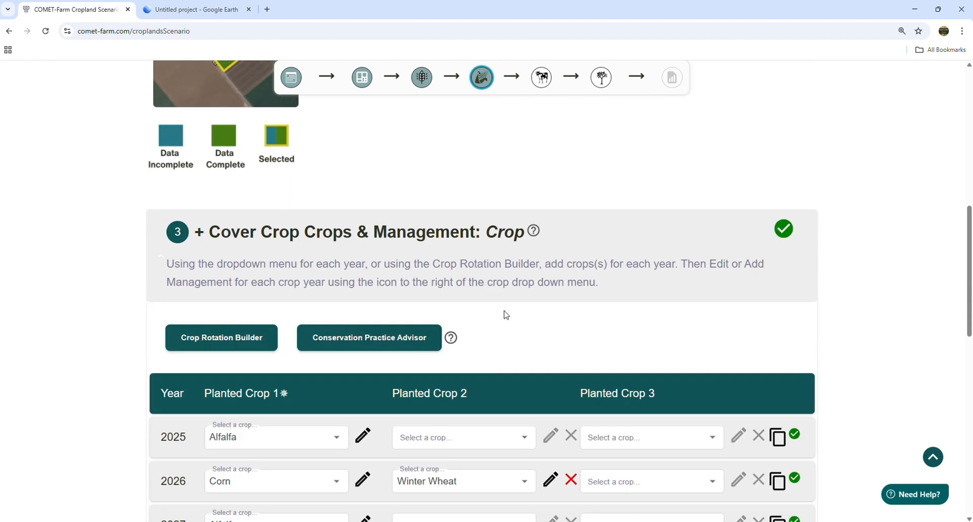
{"action": "scroll", "coordinate": [505, 314], "scroll_direction": "down", "scroll_amount": 2}
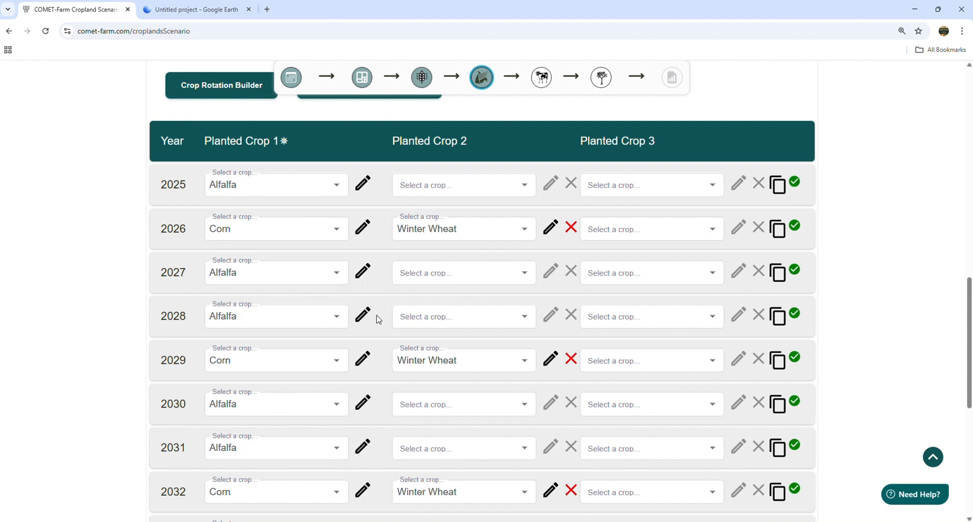
Step: Add Annual Rye - Legume (Cover Crop) as the second planted crop for 2025 on the Crop field
{"action": "left_click", "coordinate": [362, 185]}
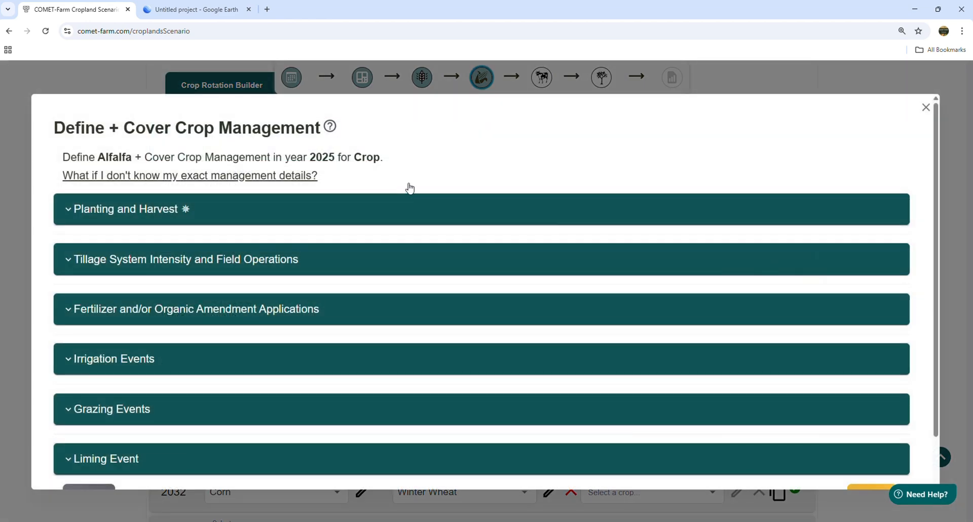
{"action": "left_click", "coordinate": [925, 108]}
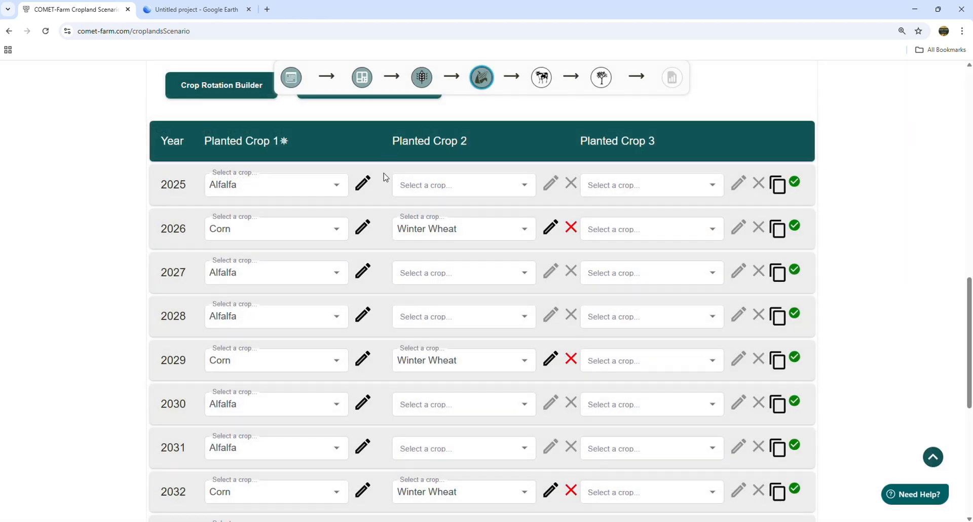
{"action": "left_click", "coordinate": [519, 189]}
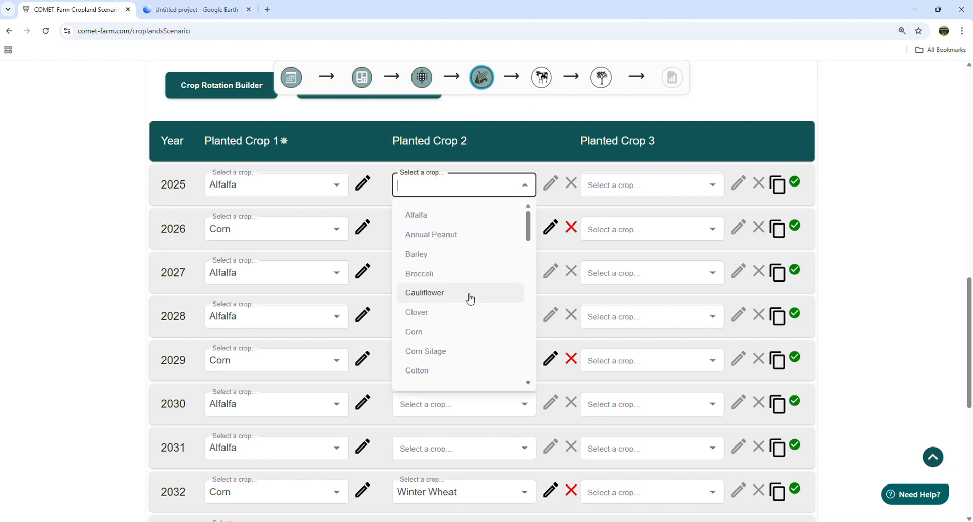
{"action": "scroll", "coordinate": [470, 299], "scroll_direction": "down", "scroll_amount": 5}
{"action": "scroll", "coordinate": [470, 300], "scroll_direction": "down", "scroll_amount": 6}
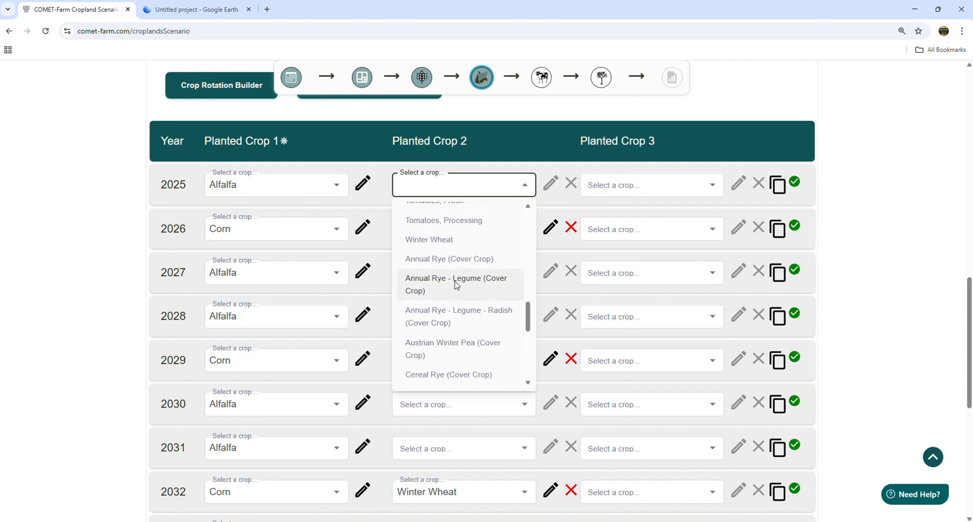
{"action": "left_click", "coordinate": [455, 286]}
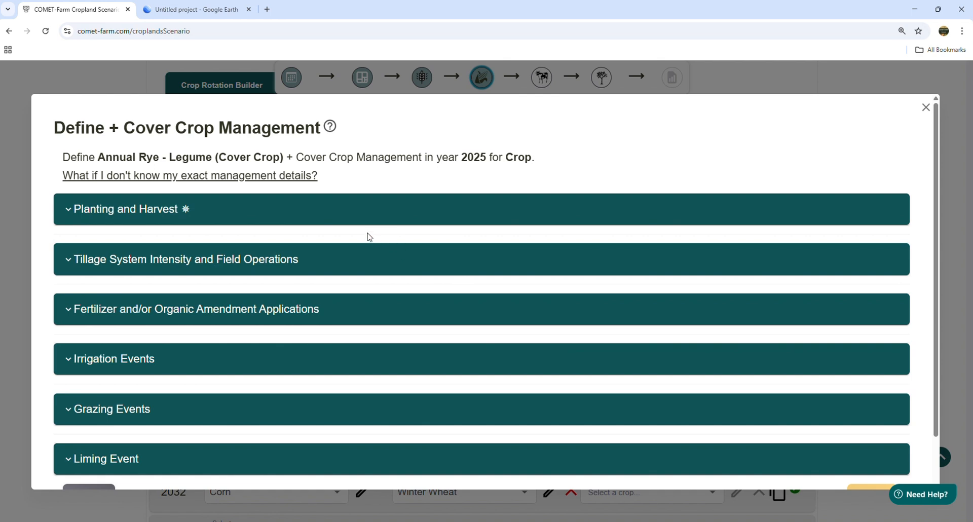
Step: Set the 2025 Annual Rye - Legume cover crop's planting date to 11/14/2025, after the existing alfalfa growing period
{"action": "left_click", "coordinate": [213, 216]}
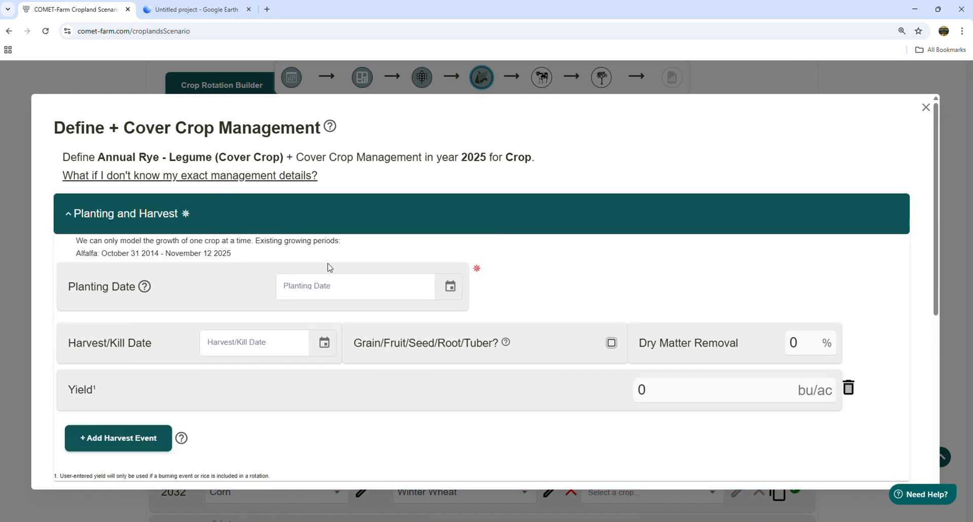
{"action": "left_click_drag", "start_coordinate": [231, 250], "coordinate": [77, 261]}
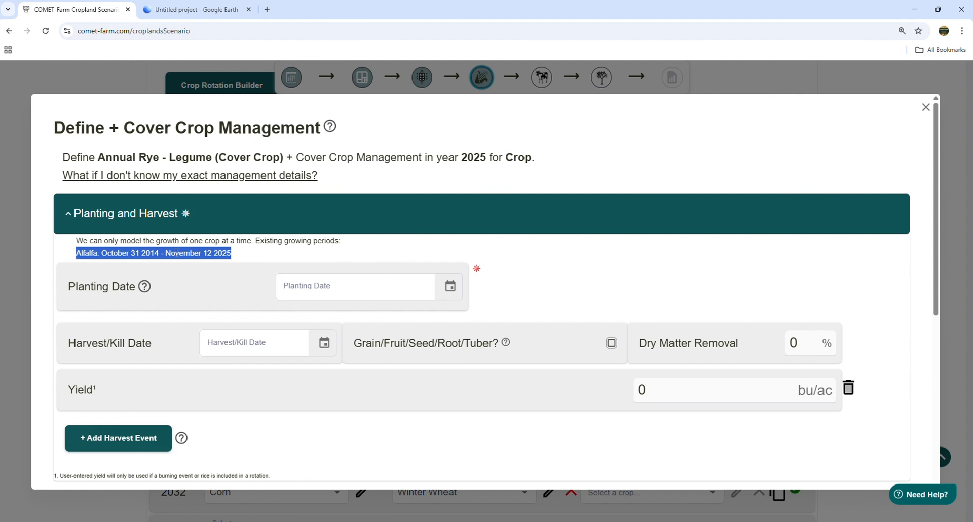
{"action": "left_click", "coordinate": [316, 256]}
{"action": "left_click", "coordinate": [446, 288]}
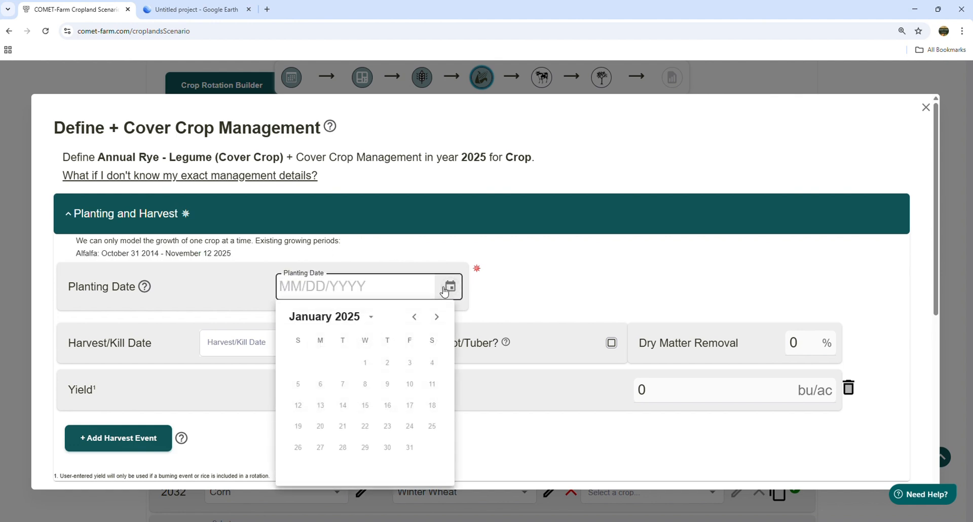
{"action": "left_click", "coordinate": [436, 317]}
{"action": "double_click", "coordinate": [437, 317]}
{"action": "left_click", "coordinate": [436, 317]}
{"action": "double_click", "coordinate": [437, 317]}
{"action": "left_click", "coordinate": [437, 318]}
{"action": "double_click", "coordinate": [439, 318]}
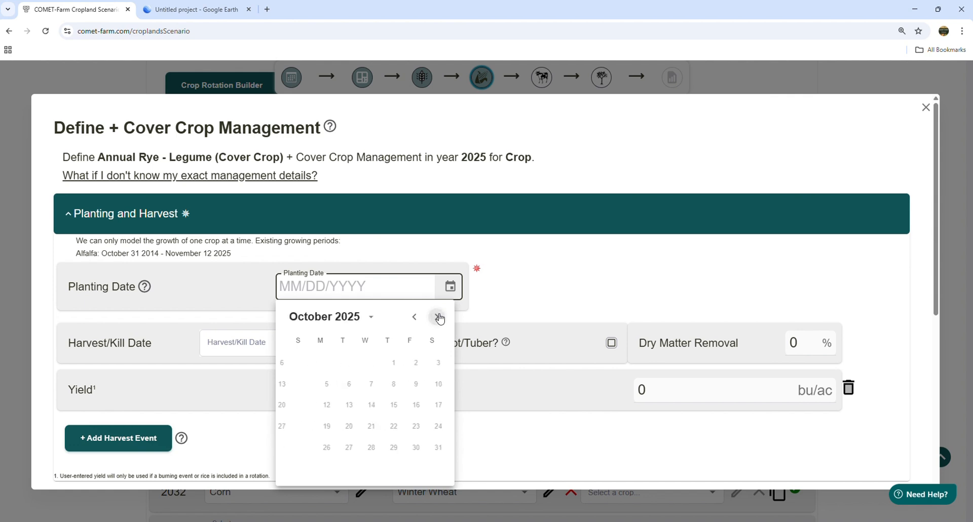
{"action": "left_click", "coordinate": [439, 317]}
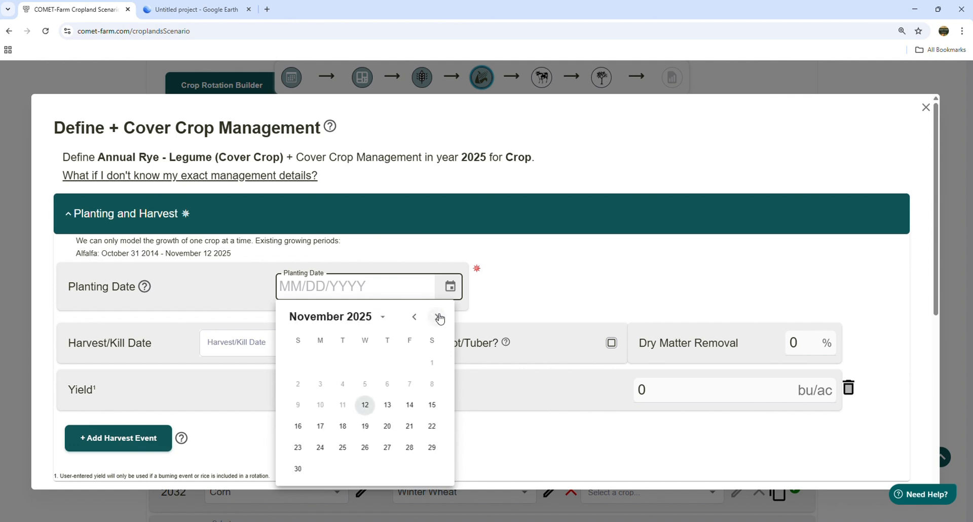
{"action": "left_click", "coordinate": [410, 406]}
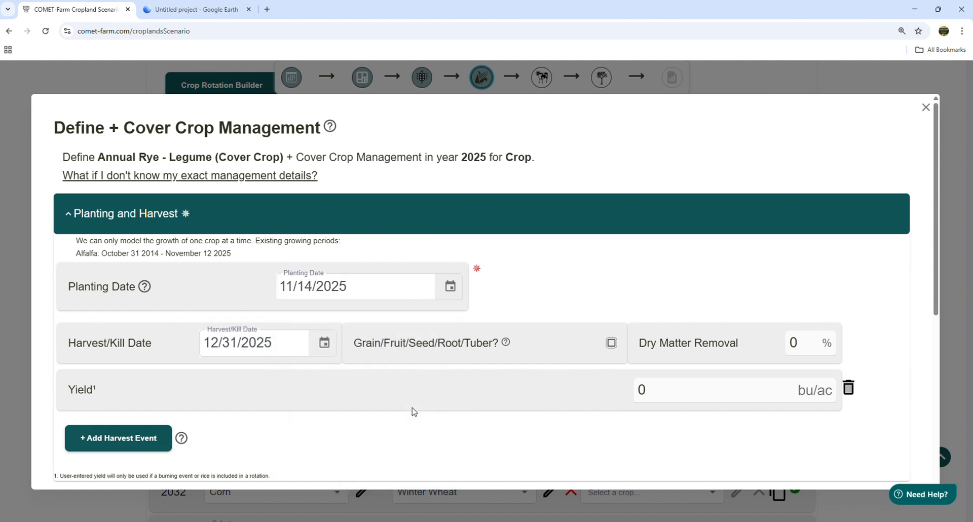
Step: Set the cover crop's harvest/kill date to 05/15/2026 and mark the harvest as Grain/Fruit/Seed/Root/Tuber
{"action": "left_click", "coordinate": [325, 342]}
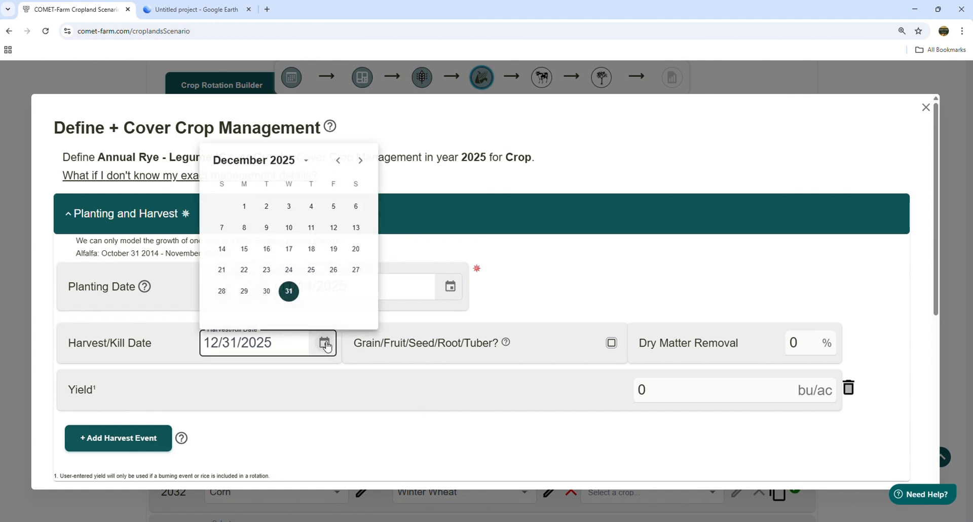
{"action": "left_click", "coordinate": [362, 161]}
{"action": "left_click", "coordinate": [361, 161]}
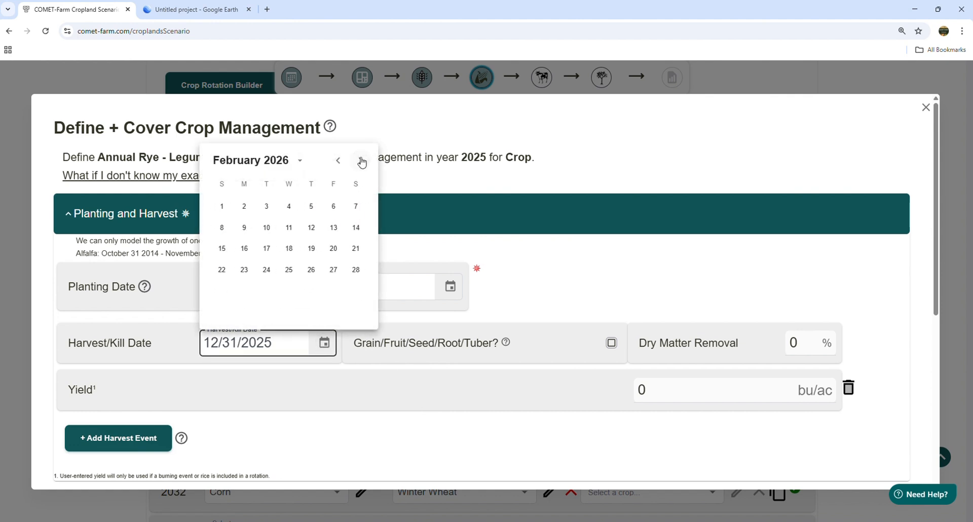
{"action": "left_click", "coordinate": [362, 161]}
{"action": "left_click", "coordinate": [362, 161]}
{"action": "left_click", "coordinate": [362, 161]}
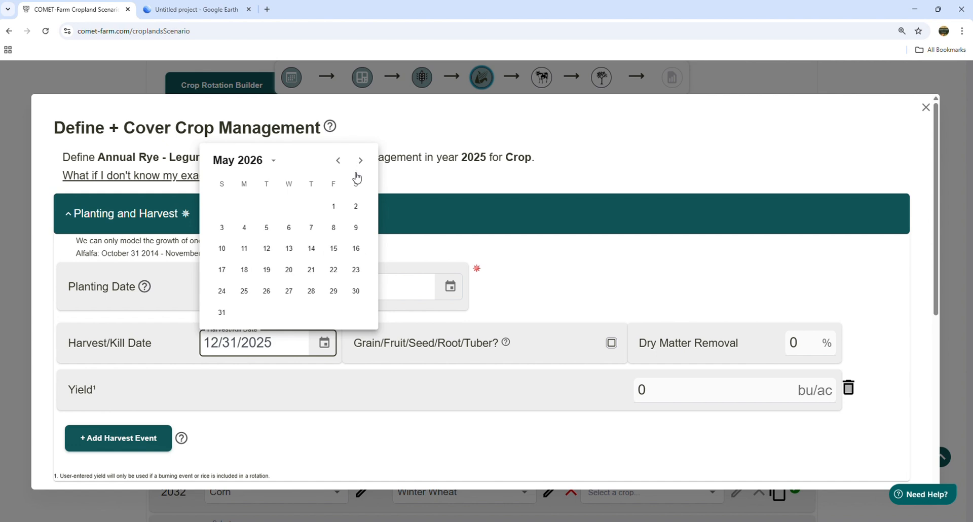
{"action": "left_click", "coordinate": [333, 248]}
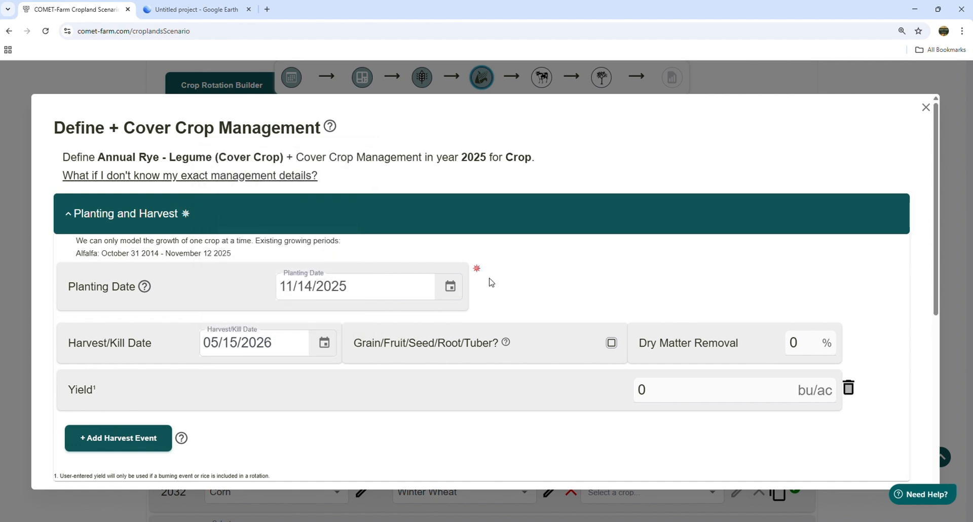
{"action": "left_click", "coordinate": [611, 344]}
Step: Set the cover crop's pre-planting/planting season tillage intensity to Full Intensive Till (III) and save its management
{"action": "scroll", "coordinate": [577, 326], "scroll_direction": "down", "scroll_amount": 3}
{"action": "left_click", "coordinate": [244, 370]}
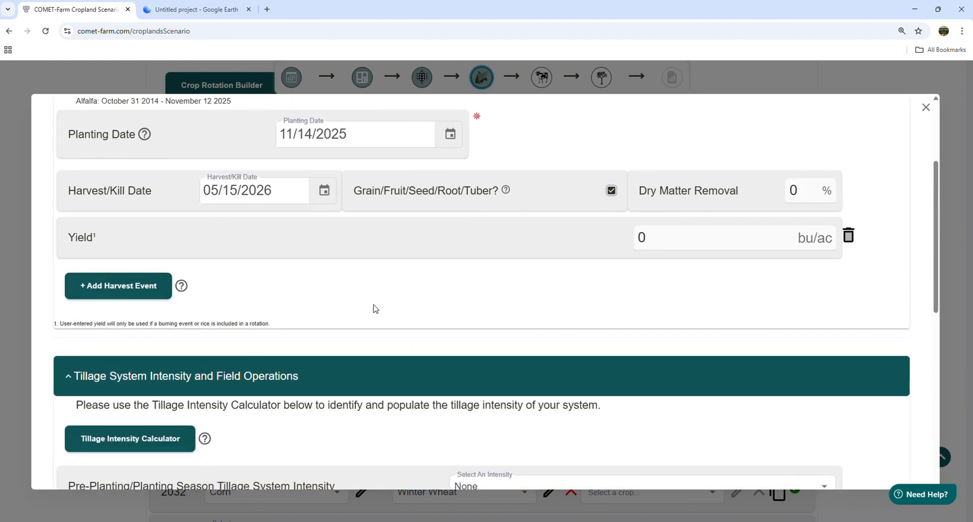
{"action": "scroll", "coordinate": [375, 309], "scroll_direction": "down", "scroll_amount": 4}
{"action": "left_click", "coordinate": [576, 285]}
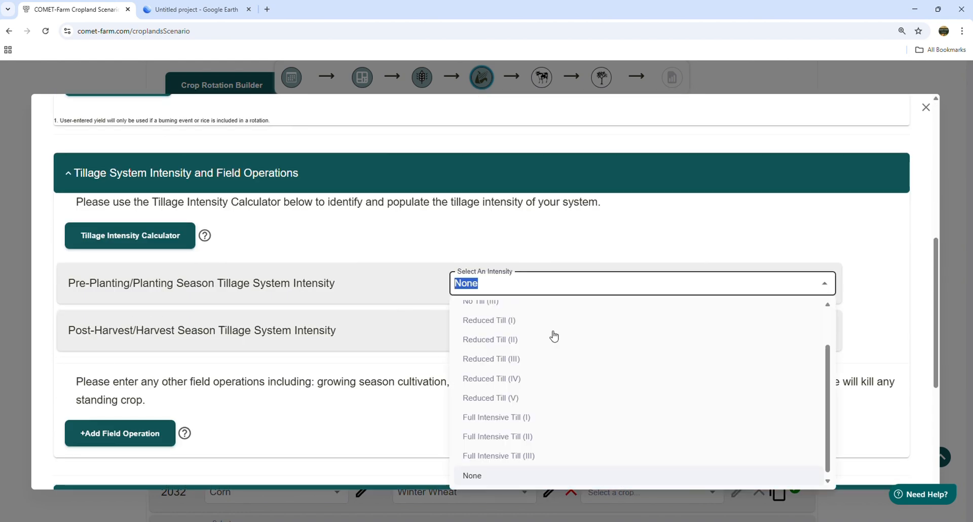
{"action": "left_click", "coordinate": [513, 458]}
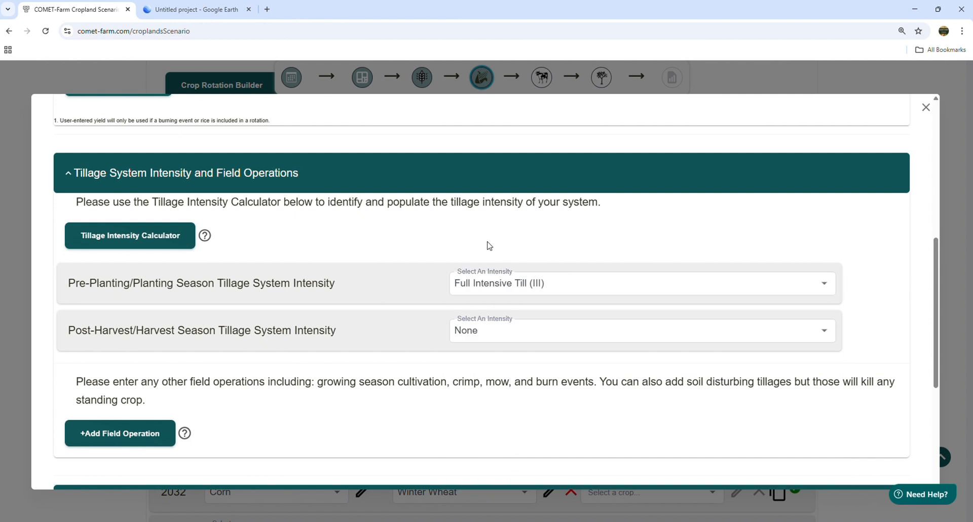
{"action": "scroll", "coordinate": [511, 309], "scroll_direction": "down", "scroll_amount": 5}
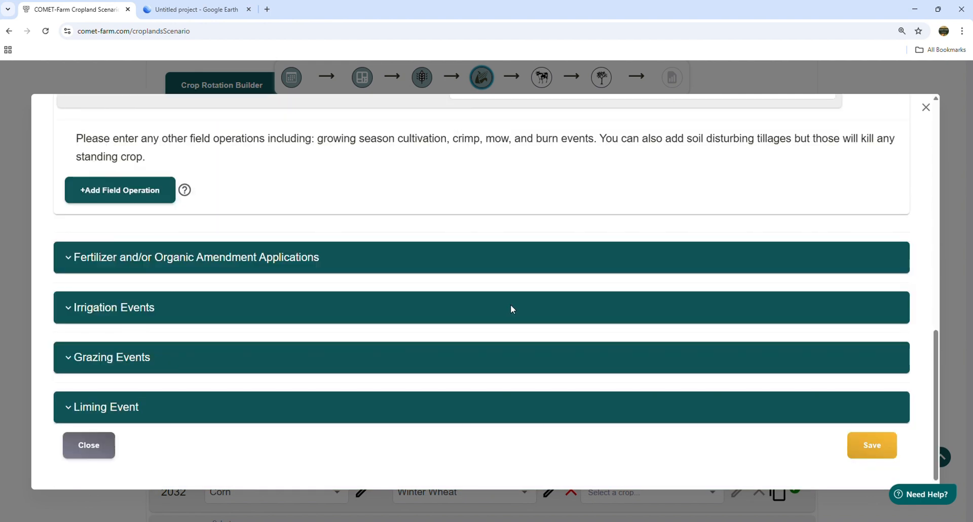
{"action": "left_click", "coordinate": [860, 446]}
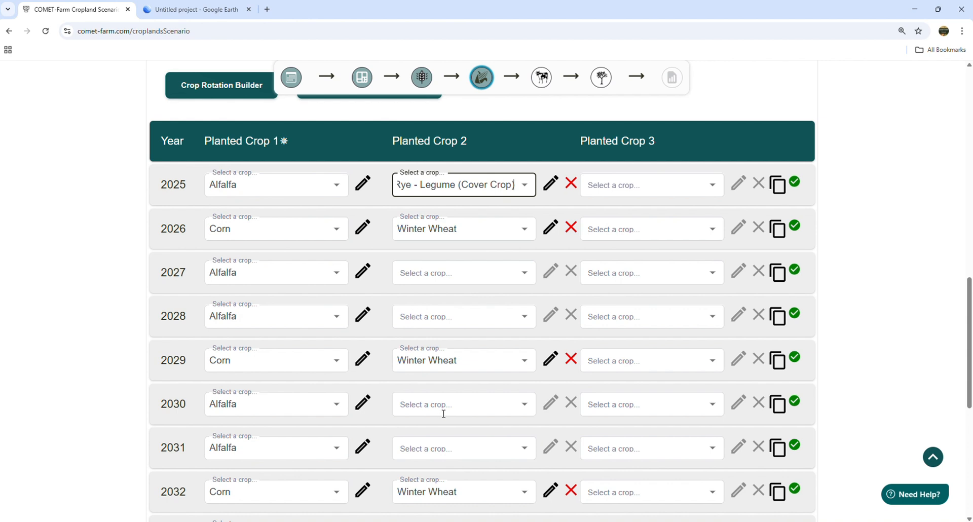
Step: Copy the Crop field's 2025 management to its years 2028, 2031 and 2034
{"action": "left_click", "coordinate": [784, 188]}
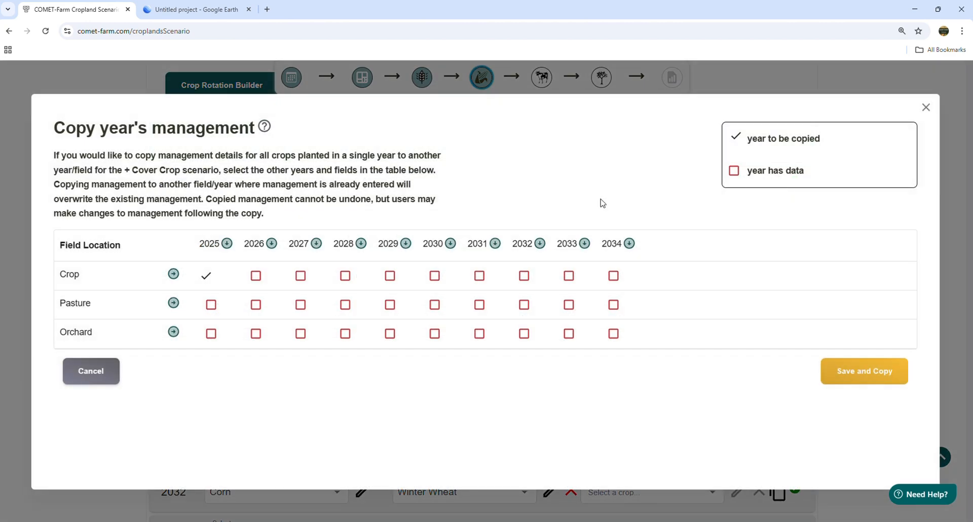
{"action": "left_click", "coordinate": [345, 276]}
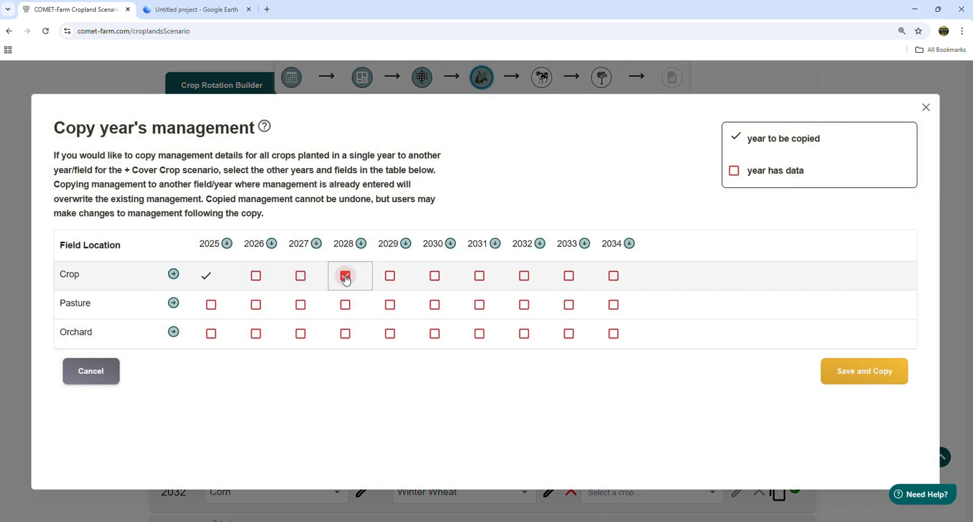
{"action": "left_click", "coordinate": [480, 276]}
{"action": "left_click", "coordinate": [613, 277]}
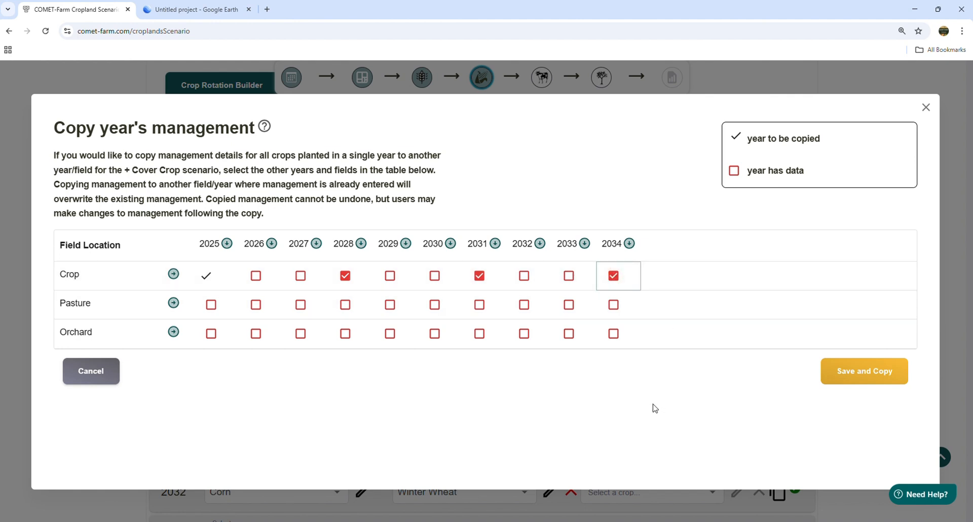
{"action": "left_click", "coordinate": [860, 379]}
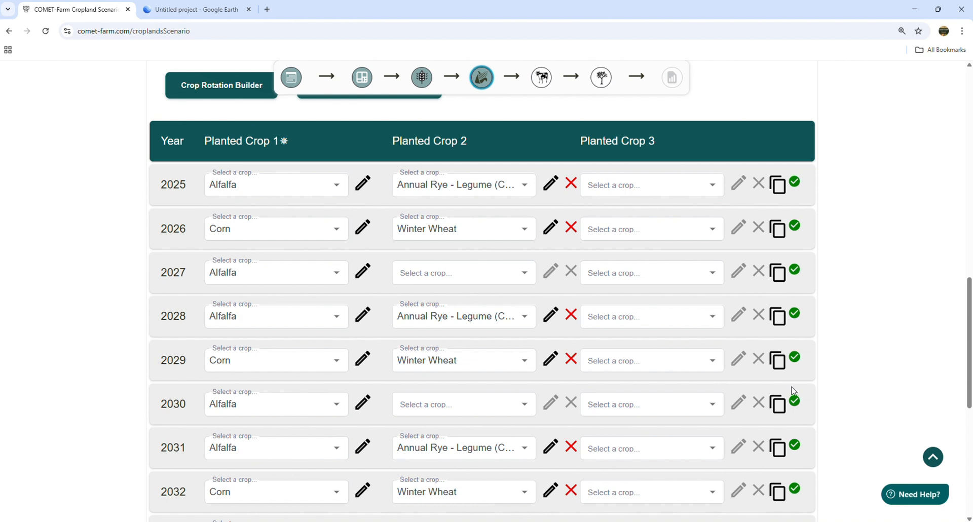
Step: Check the fields' completion status in + Cover Crop and start a new scenario named CC + NT
{"action": "scroll", "coordinate": [846, 228], "scroll_direction": "up", "scroll_amount": 10}
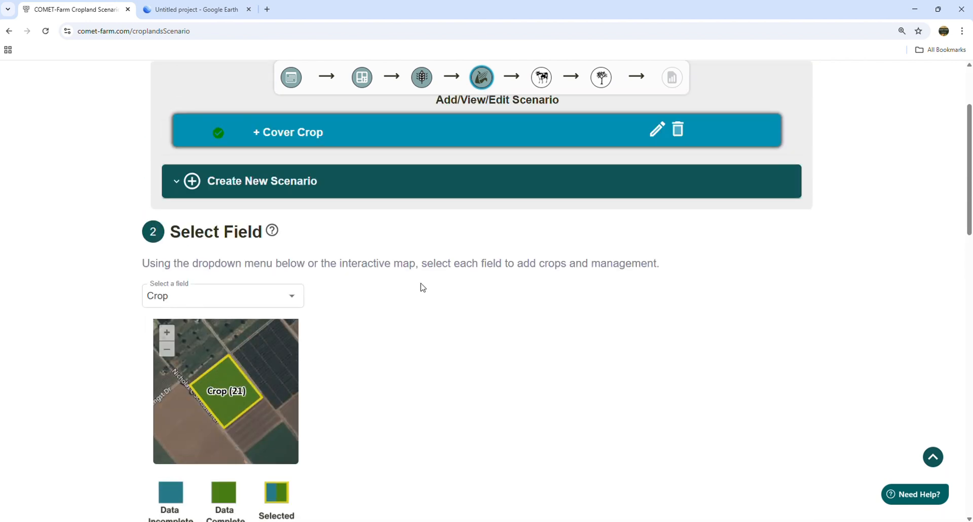
{"action": "left_click", "coordinate": [173, 299]}
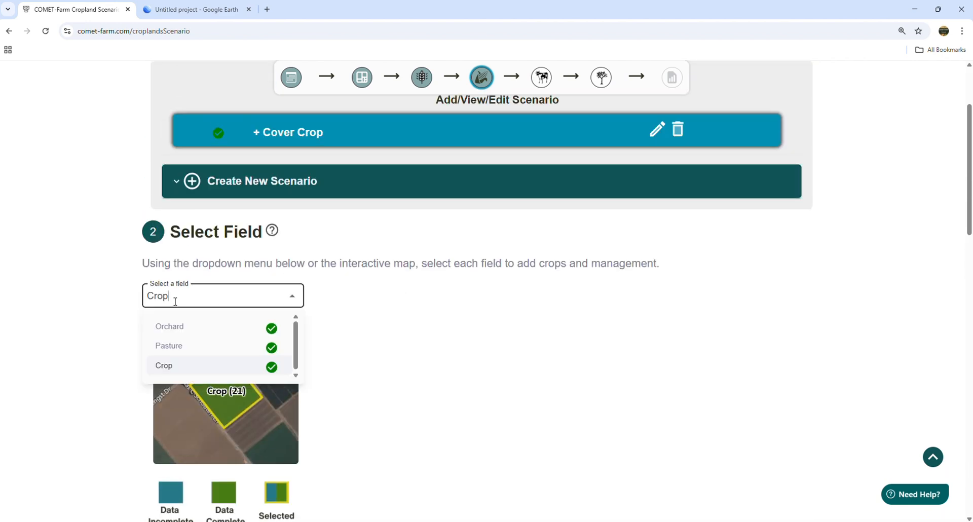
{"action": "left_click", "coordinate": [446, 340]}
{"action": "scroll", "coordinate": [462, 330], "scroll_direction": "up", "scroll_amount": 3}
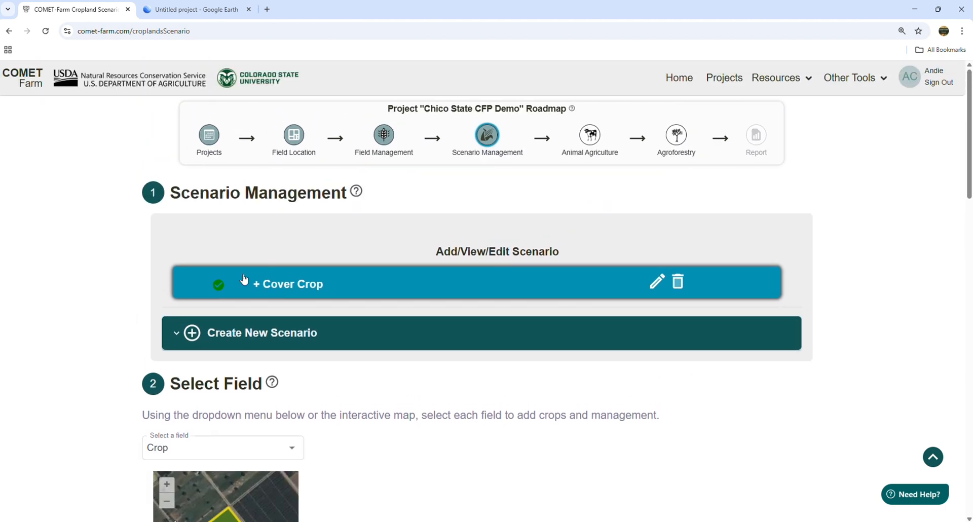
{"action": "left_click", "coordinate": [255, 338]}
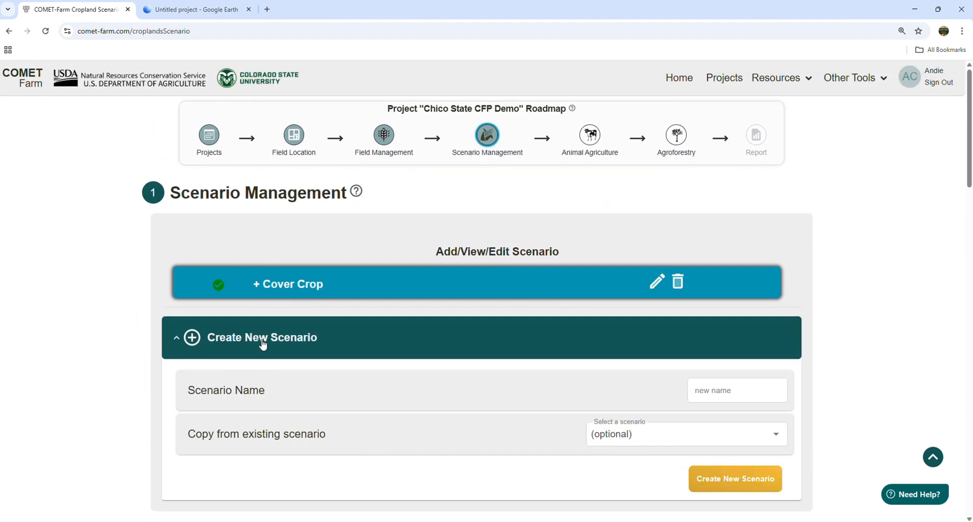
{"action": "scroll", "coordinate": [262, 345], "scroll_direction": "down", "scroll_amount": 2}
{"action": "left_click", "coordinate": [720, 297]}
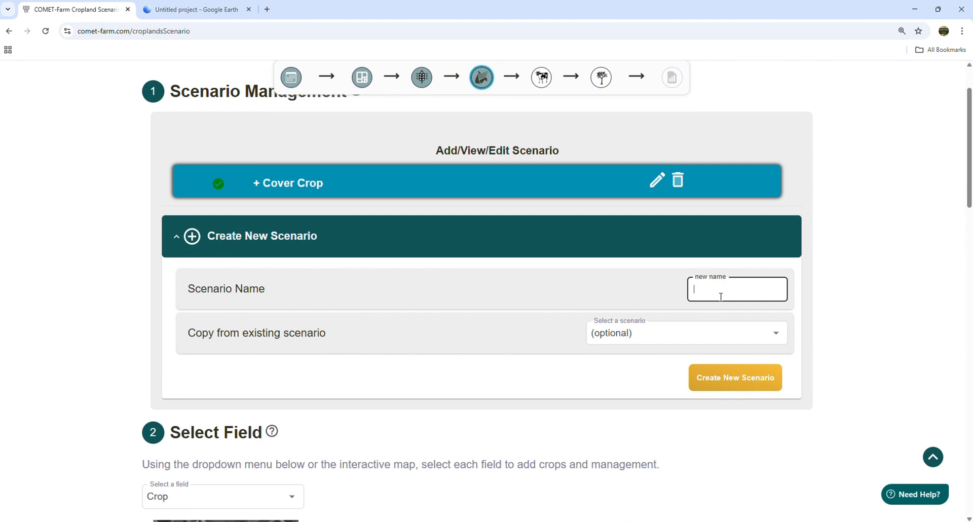
{"action": "type", "text": "CC + NT"}
Step: Base the CC + NT scenario on the existing + Cover Crop scenario and create it
{"action": "left_click", "coordinate": [660, 337]}
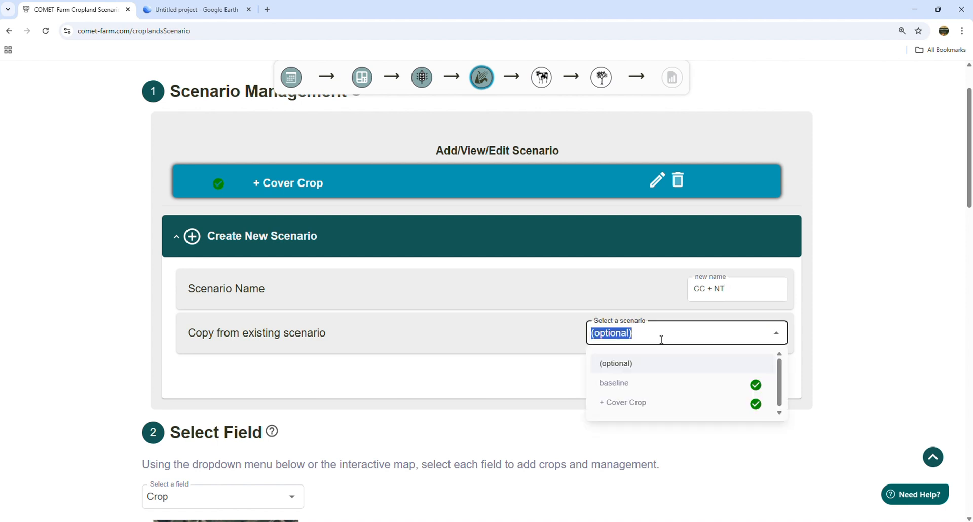
{"action": "left_click", "coordinate": [641, 405]}
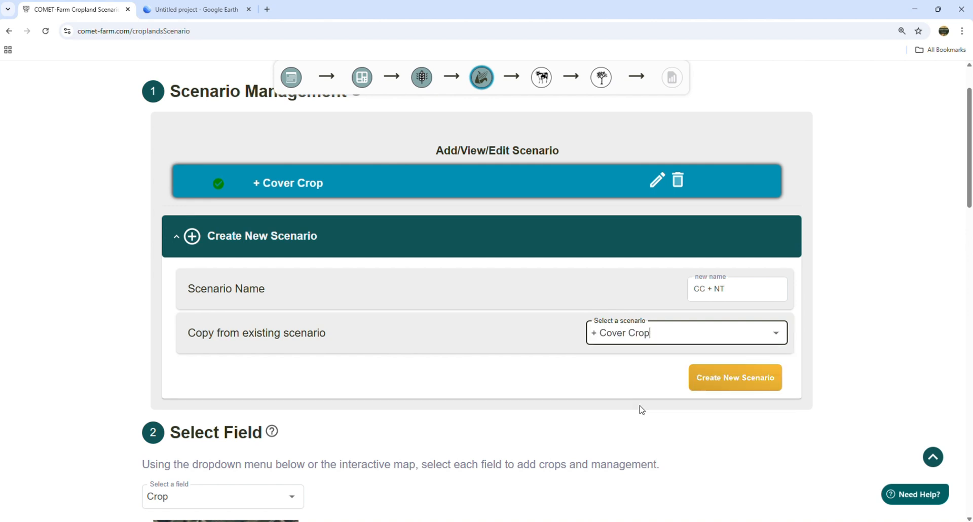
{"action": "left_click", "coordinate": [908, 298]}
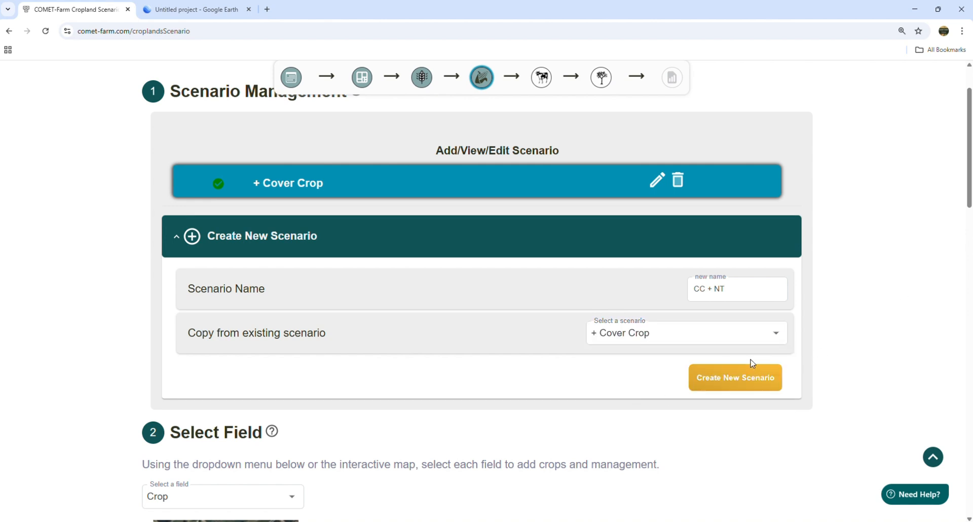
{"action": "left_click", "coordinate": [739, 384]}
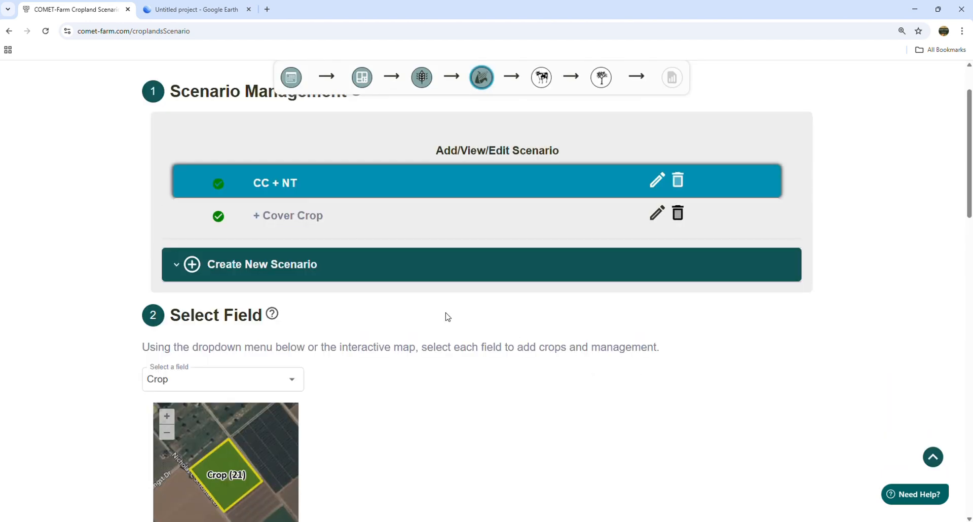
Step: Select the Crop field for editing in the CC + NT scenario
{"action": "scroll", "coordinate": [441, 315], "scroll_direction": "down", "scroll_amount": 3}
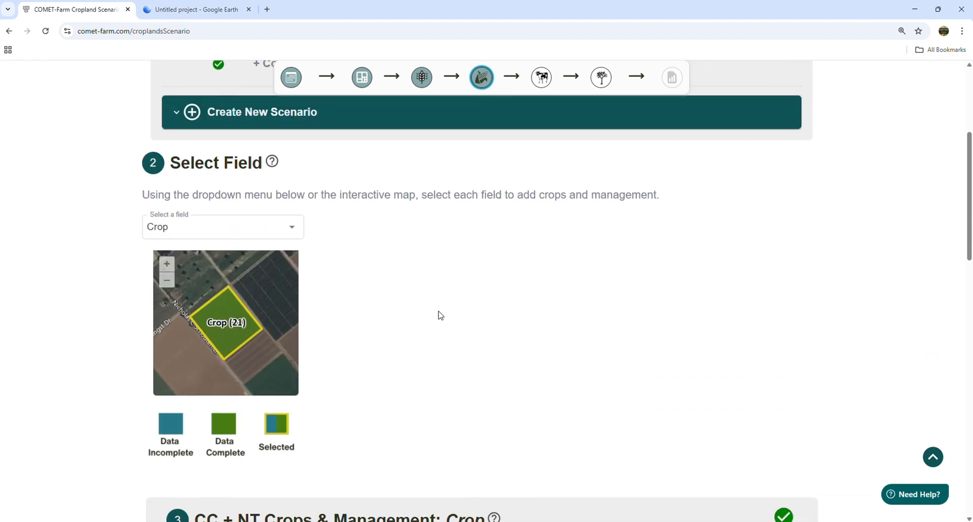
{"action": "left_click", "coordinate": [198, 228]}
{"action": "left_click", "coordinate": [187, 293]}
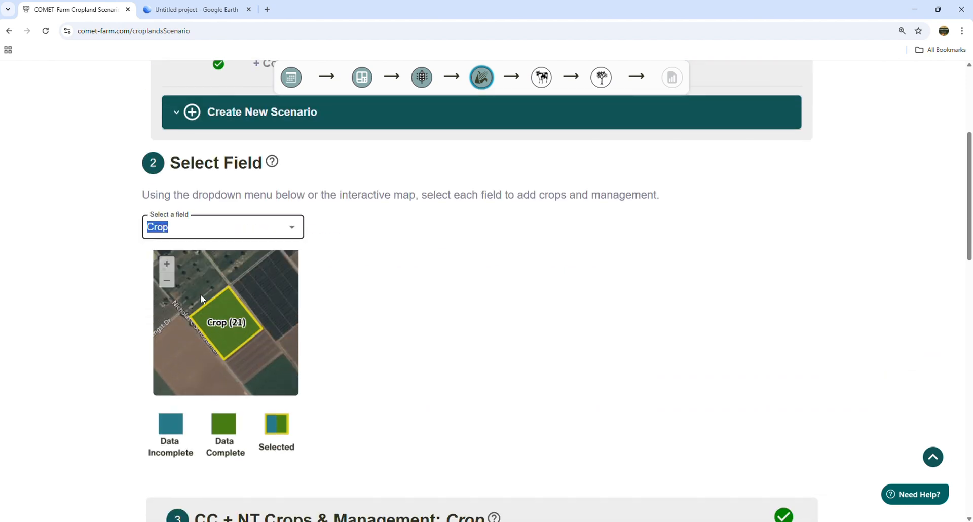
Step: Apply the Convert to no tillage (CPS 329) conservation practice to the Crop field in the CC + NT scenario
{"action": "scroll", "coordinate": [435, 282], "scroll_direction": "down", "scroll_amount": 5}
{"action": "scroll", "coordinate": [437, 284], "scroll_direction": "down", "scroll_amount": 3}
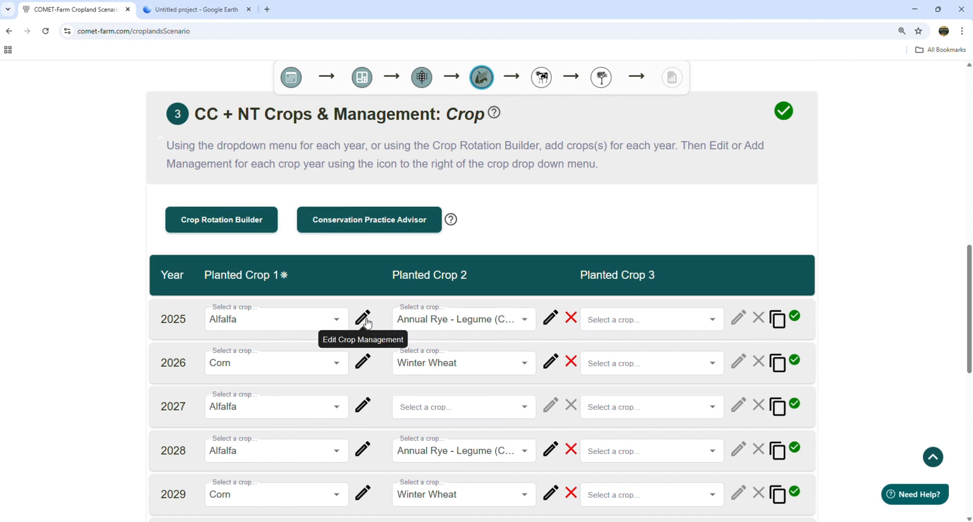
{"action": "left_click", "coordinate": [378, 221]}
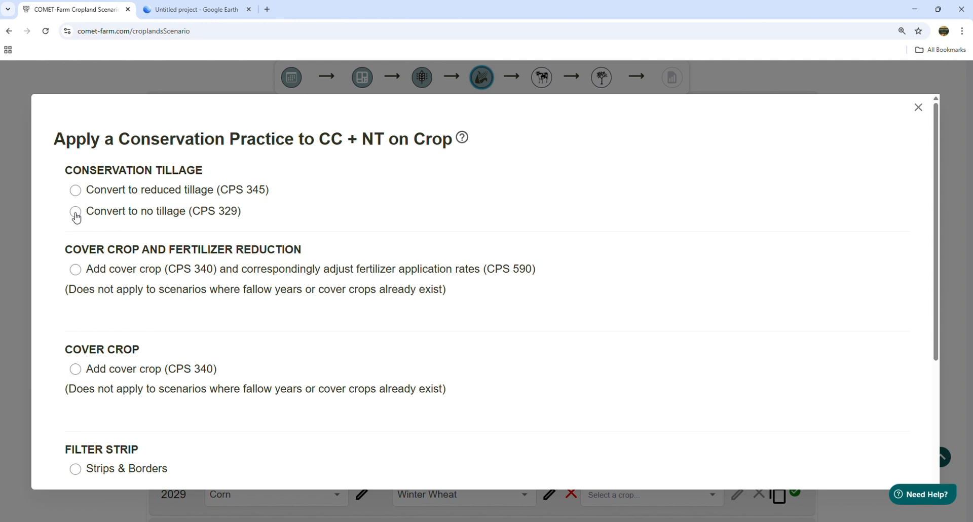
{"action": "left_click", "coordinate": [76, 212]}
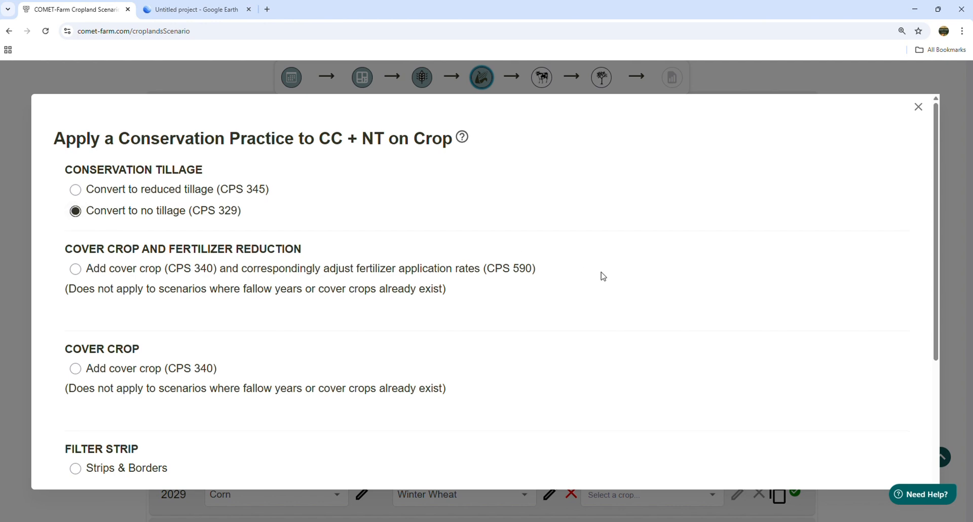
{"action": "scroll", "coordinate": [603, 277], "scroll_direction": "down", "scroll_amount": 3}
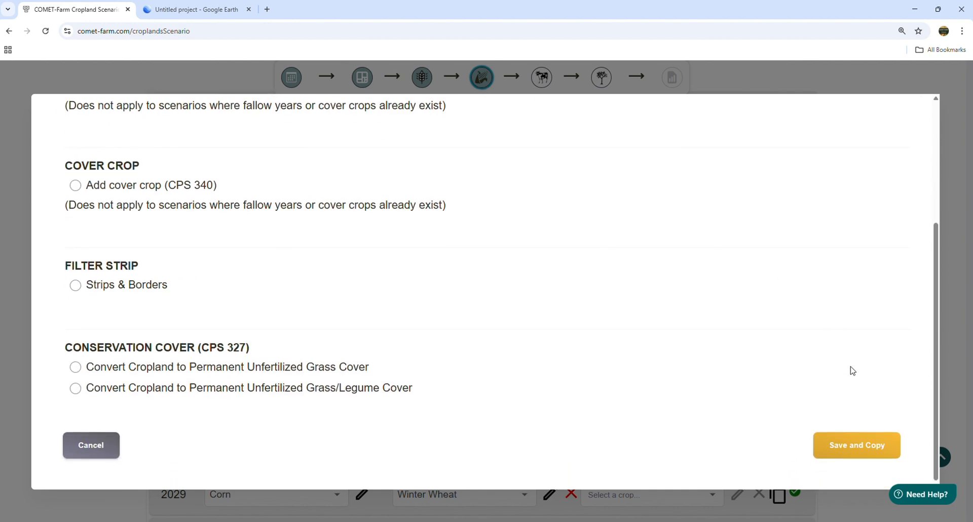
{"action": "left_click", "coordinate": [847, 452]}
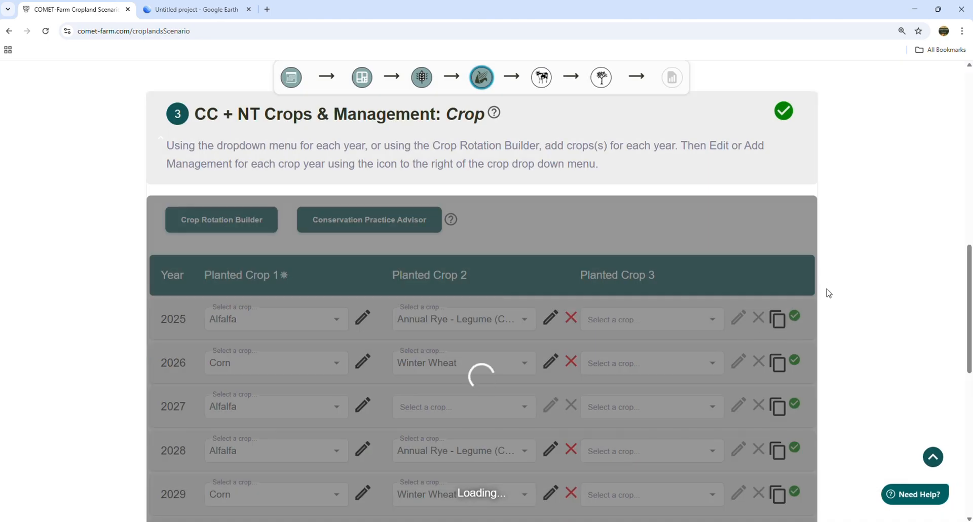
Step: Check the tillage system intensity of the Crop field's 2026 corn, then close its management without changes
{"action": "scroll", "coordinate": [969, 268], "scroll_direction": "down", "scroll_amount": 2}
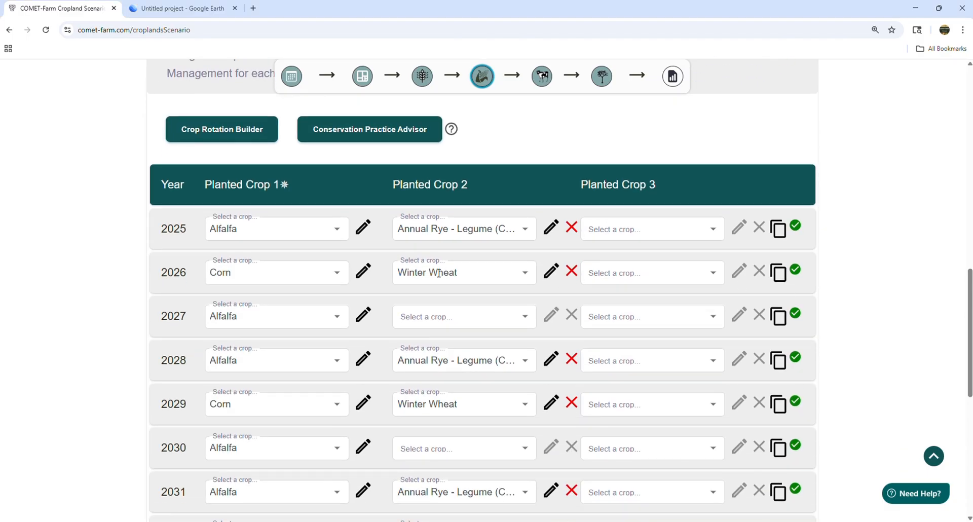
{"action": "left_click", "coordinate": [362, 274]}
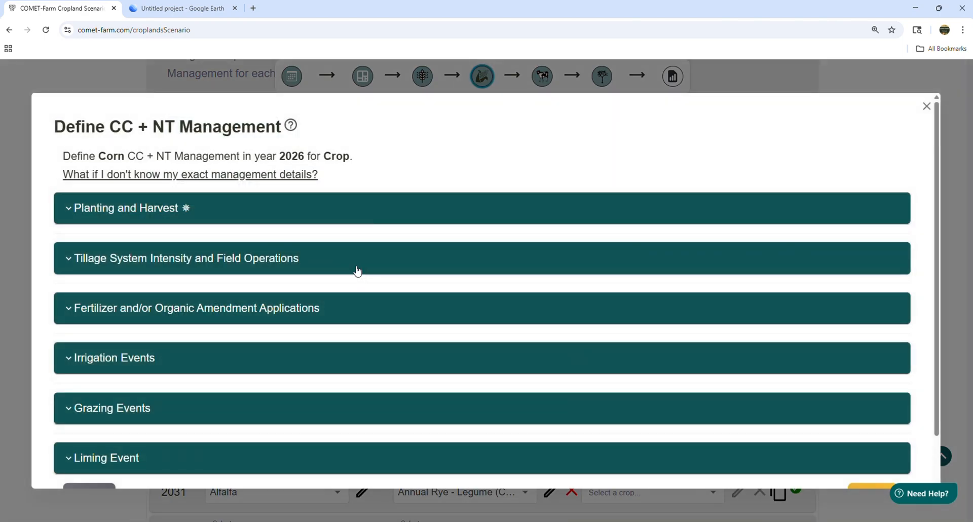
{"action": "left_click", "coordinate": [195, 269]}
{"action": "scroll", "coordinate": [329, 304], "scroll_direction": "down", "scroll_amount": 2}
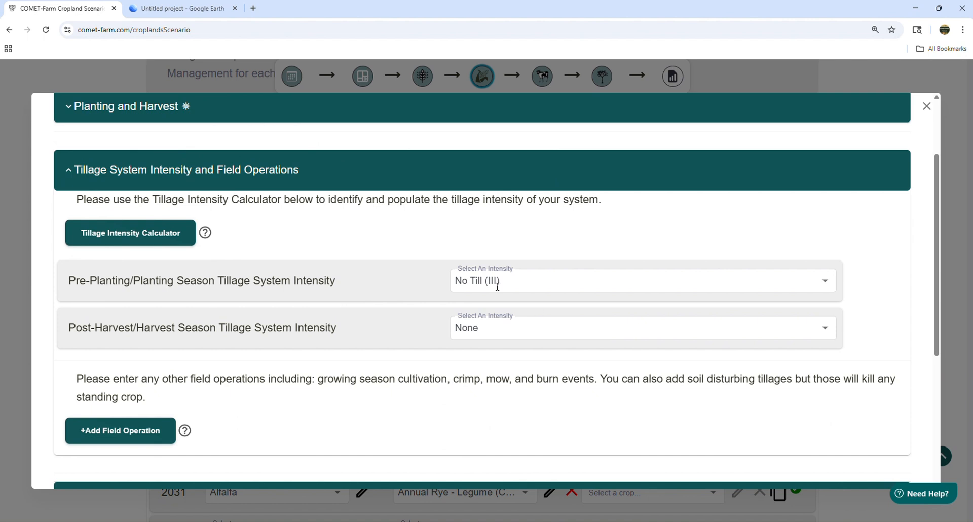
{"action": "left_click", "coordinate": [521, 282]}
{"action": "left_click", "coordinate": [401, 275]}
{"action": "scroll", "coordinate": [408, 277], "scroll_direction": "down", "scroll_amount": 5}
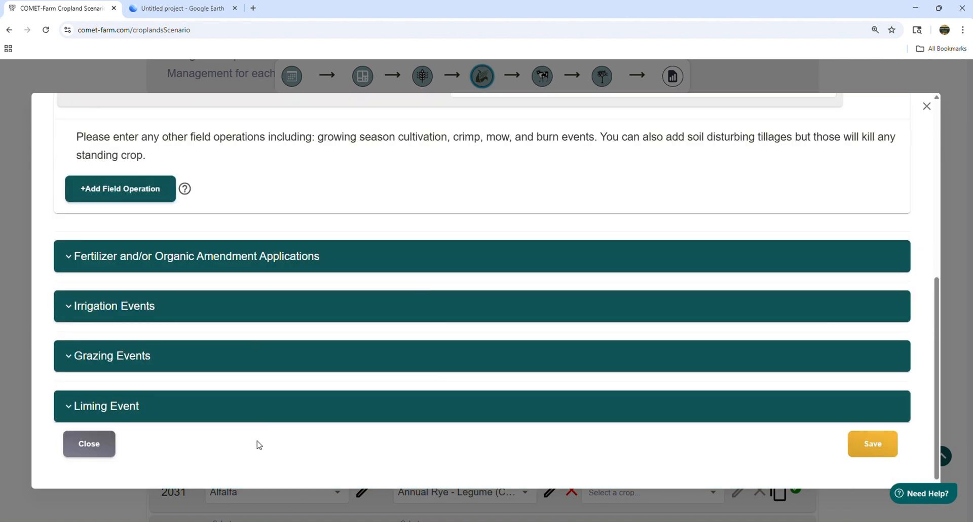
{"action": "left_click", "coordinate": [81, 453]}
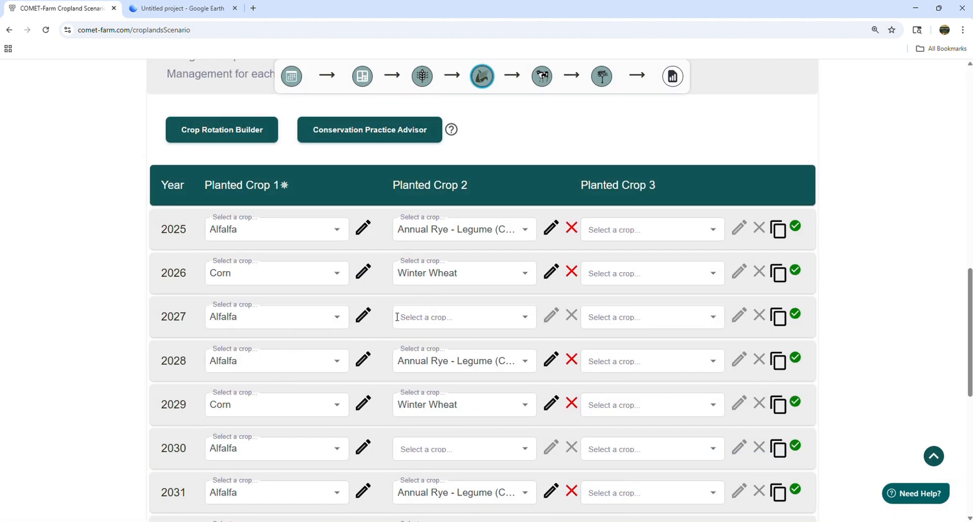
Step: Select the Orchard field and apply the Convert to no tillage (CPS 329) practice to it in CC + NT
{"action": "scroll", "coordinate": [397, 314], "scroll_direction": "up", "scroll_amount": 4}
{"action": "scroll", "coordinate": [398, 315], "scroll_direction": "up", "scroll_amount": 6}
{"action": "left_click", "coordinate": [175, 238]}
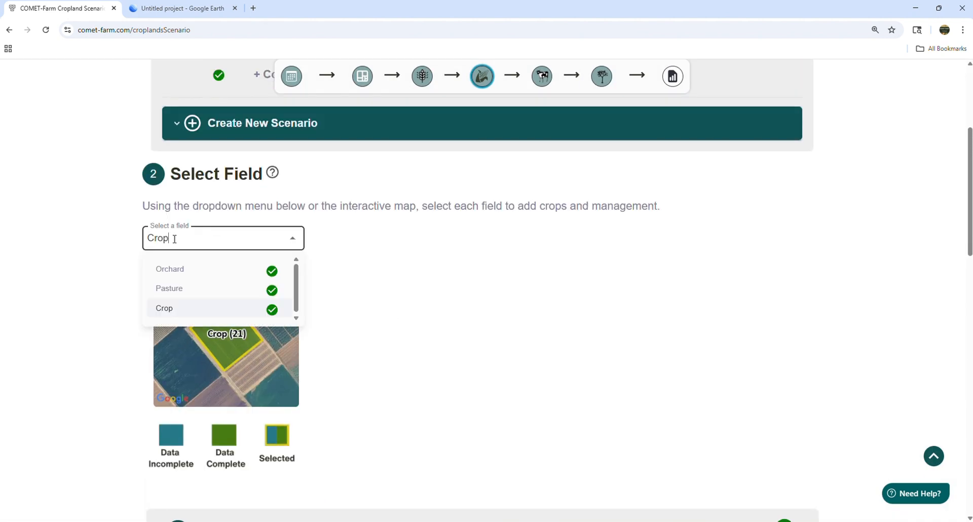
{"action": "left_click", "coordinate": [176, 273]}
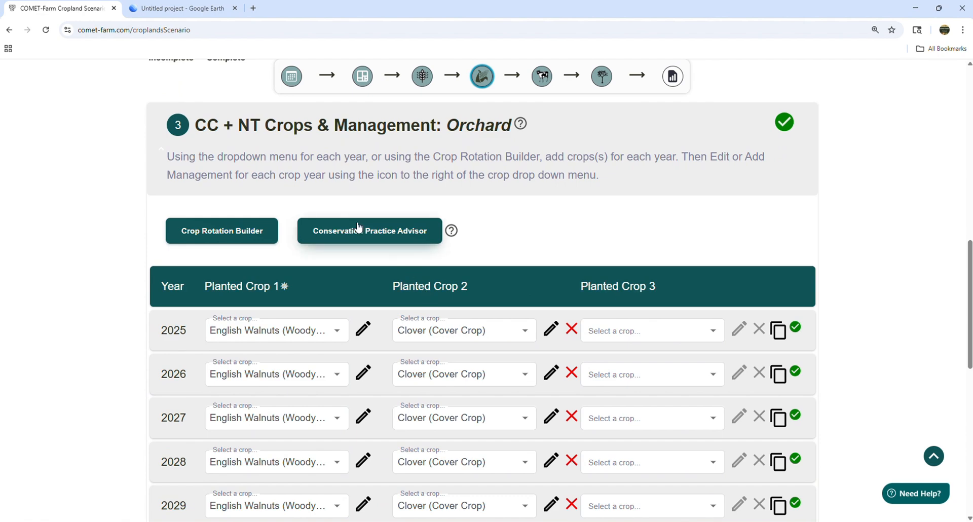
{"action": "left_click", "coordinate": [357, 228]}
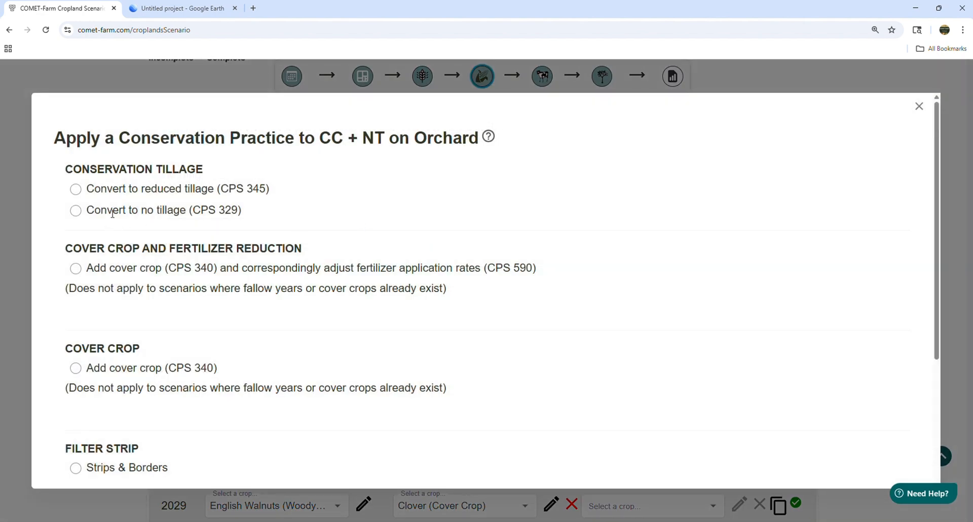
{"action": "left_click", "coordinate": [76, 212]}
{"action": "scroll", "coordinate": [640, 297], "scroll_direction": "down", "scroll_amount": 4}
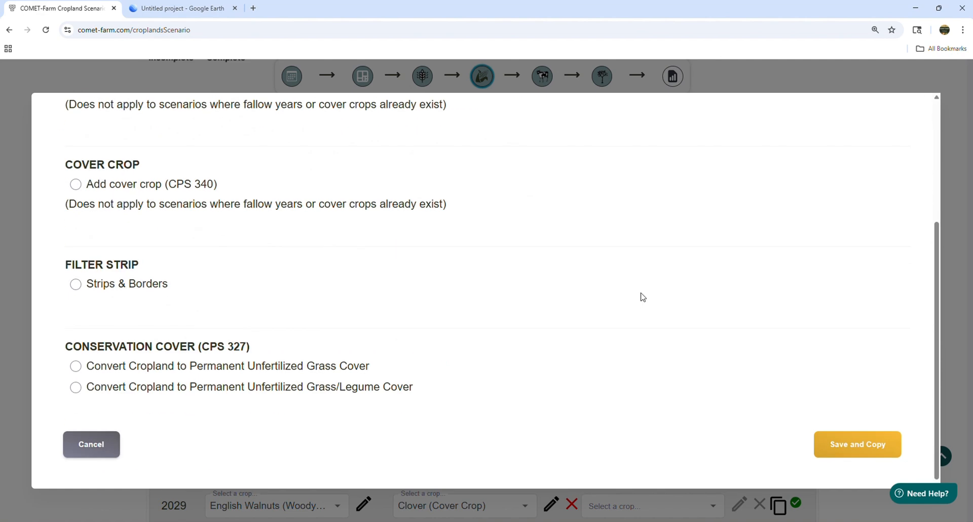
{"action": "left_click", "coordinate": [843, 451]}
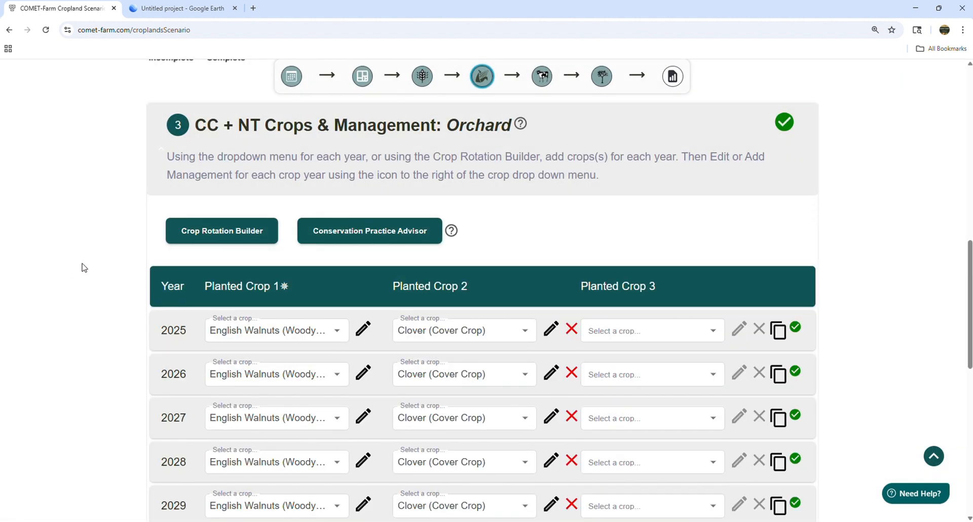
Step: Check the tillage system intensity of the Orchard field's 2025 clover cover crop and close its management
{"action": "left_click", "coordinate": [550, 331]}
{"action": "left_click", "coordinate": [208, 259]}
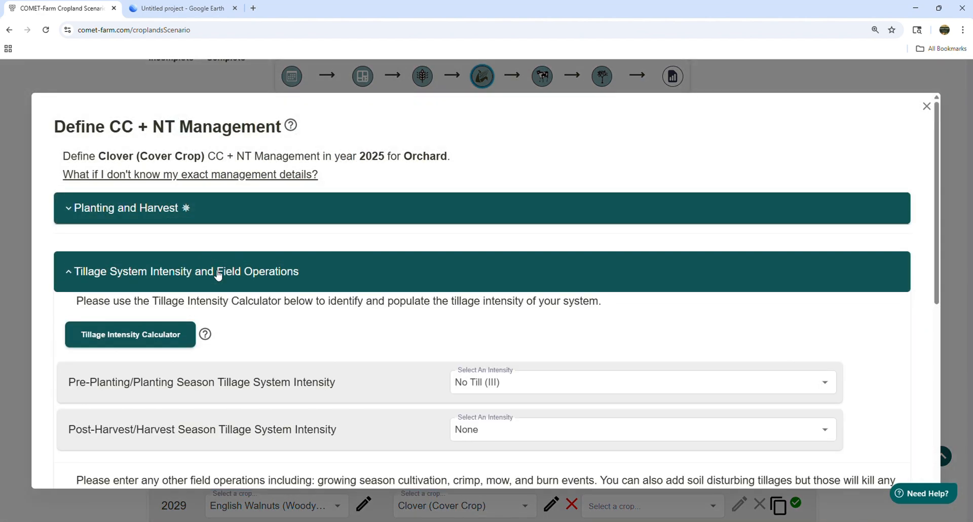
{"action": "scroll", "coordinate": [436, 273], "scroll_direction": "down", "scroll_amount": 3}
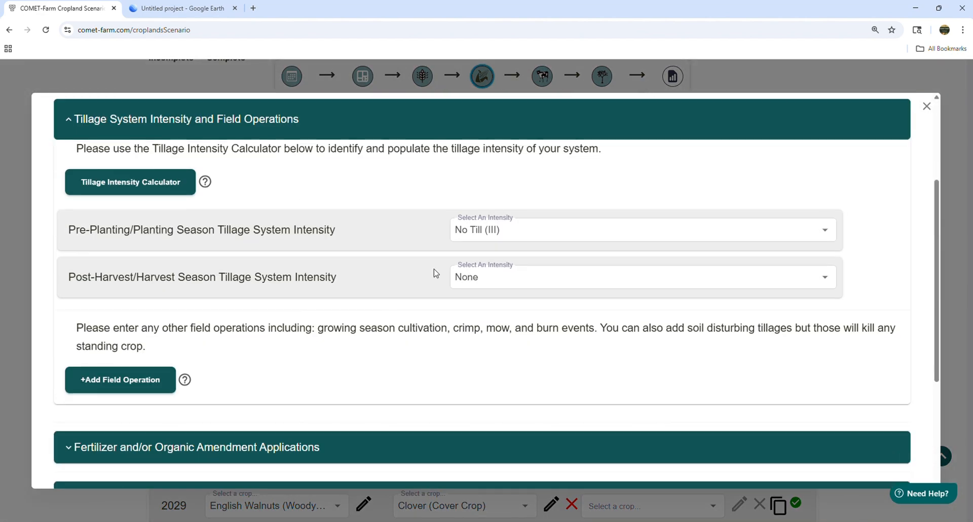
{"action": "left_click", "coordinate": [931, 110]}
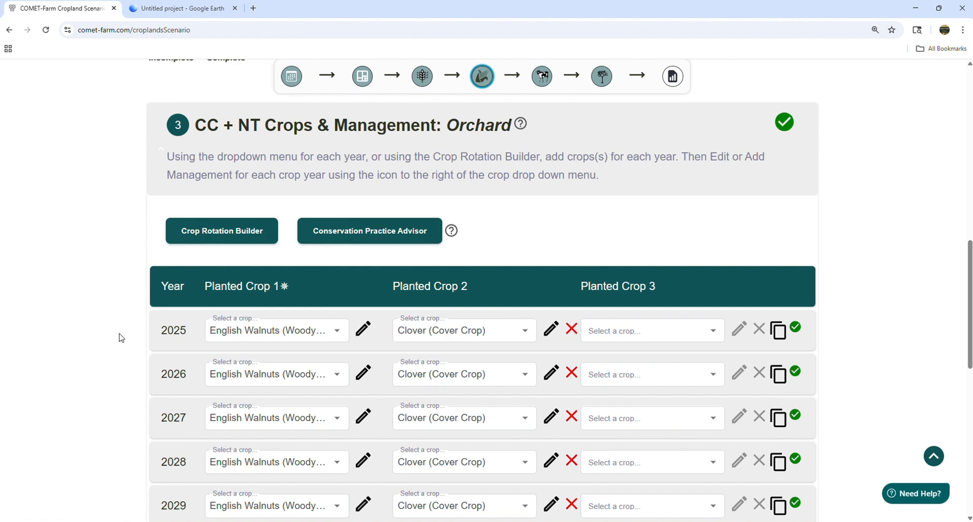
Step: Create a new scenario named Fert red + compost, copied from the baseline scenario
{"action": "scroll", "coordinate": [121, 337], "scroll_direction": "up", "scroll_amount": 10}
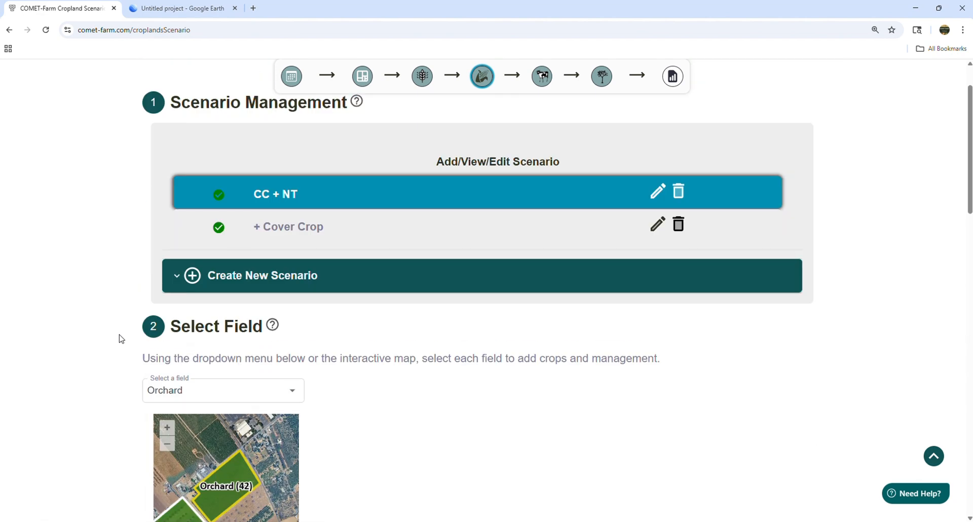
{"action": "scroll", "coordinate": [121, 338], "scroll_direction": "up", "scroll_amount": 3}
{"action": "scroll", "coordinate": [365, 441], "scroll_direction": "down", "scroll_amount": 2}
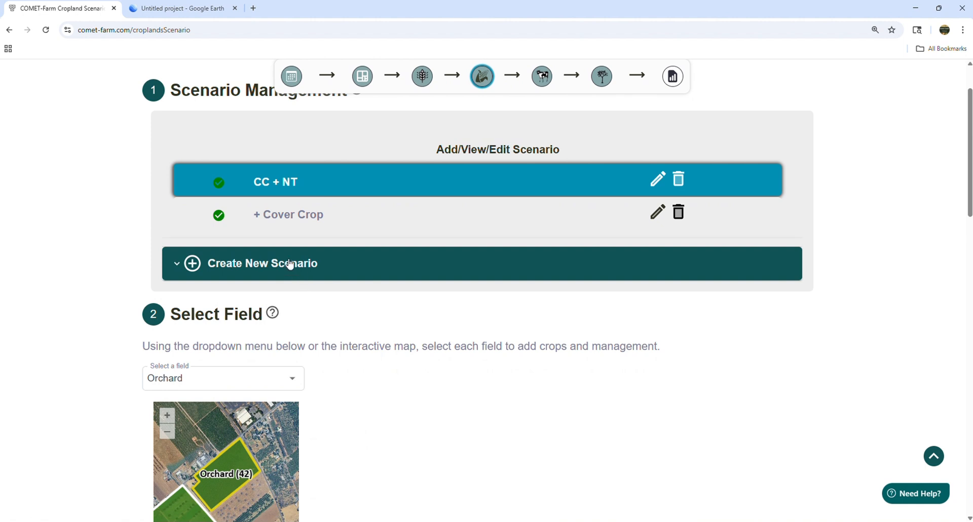
{"action": "left_click", "coordinate": [290, 264]}
{"action": "scroll", "coordinate": [641, 337], "scroll_direction": "down", "scroll_amount": 1}
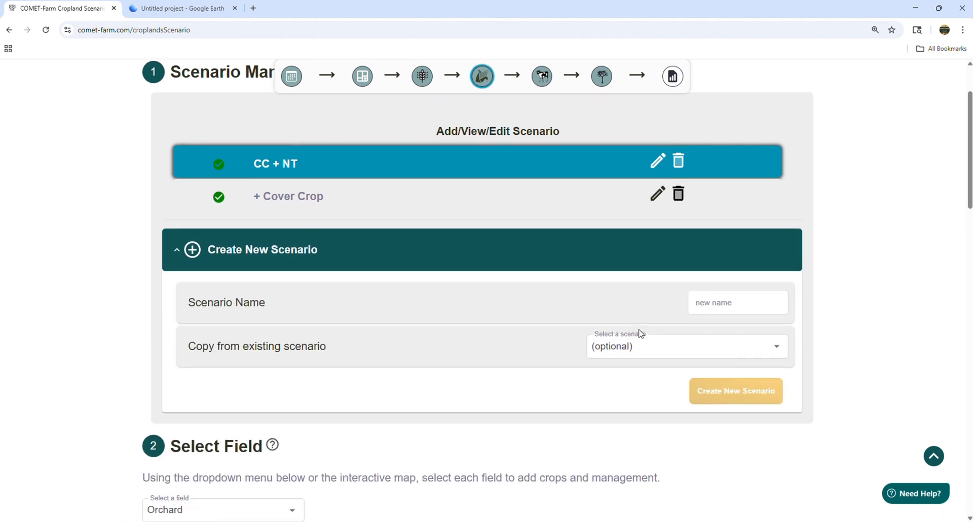
{"action": "left_click", "coordinate": [715, 275]}
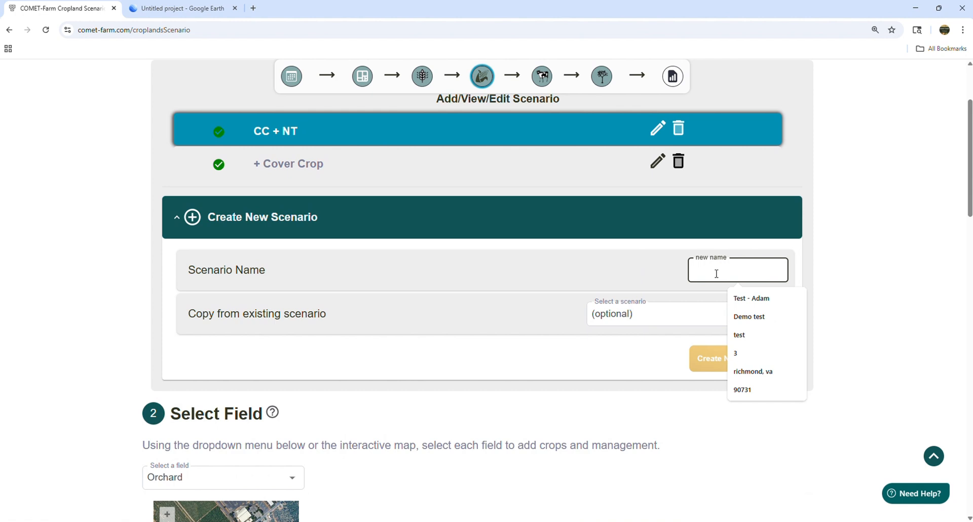
{"action": "type", "text": "Fert red + compost"}
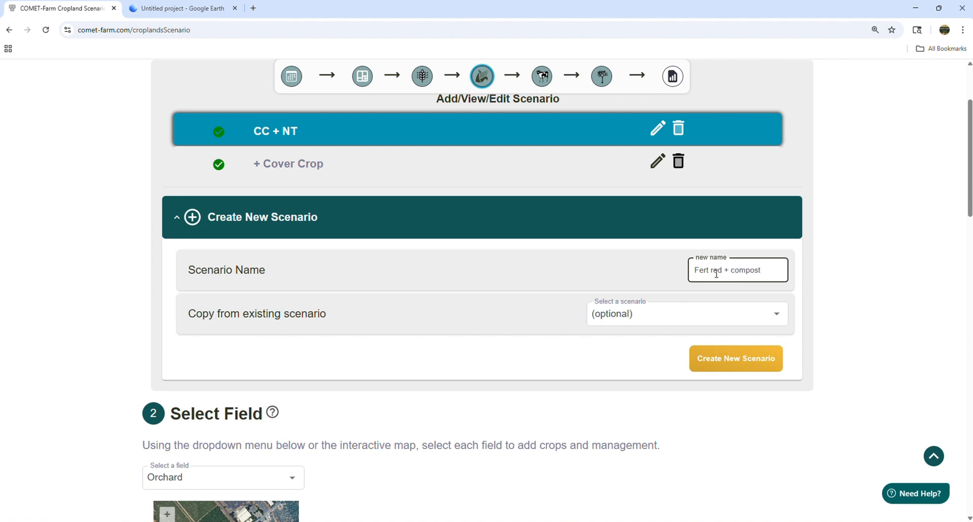
{"action": "left_click", "coordinate": [651, 319]}
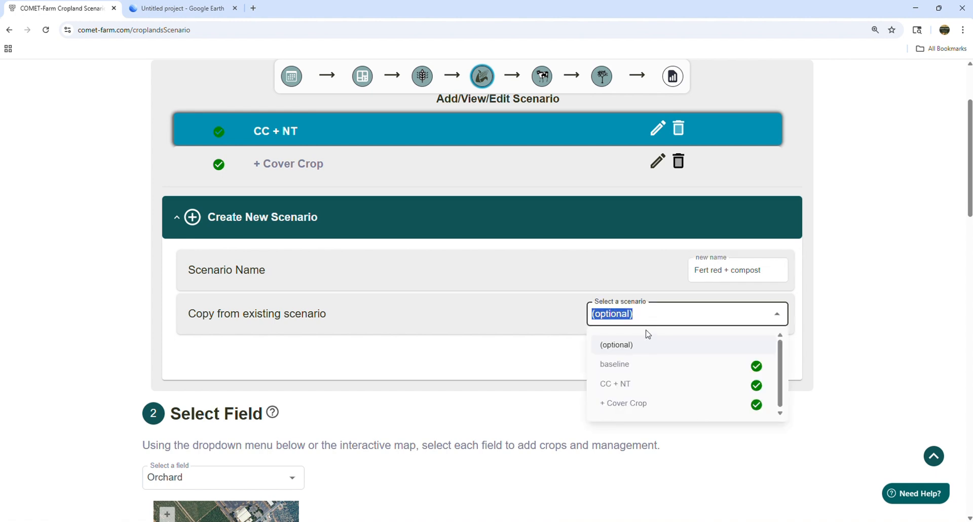
{"action": "left_click", "coordinate": [627, 366]}
{"action": "scroll", "coordinate": [894, 278], "scroll_direction": "down", "scroll_amount": 1}
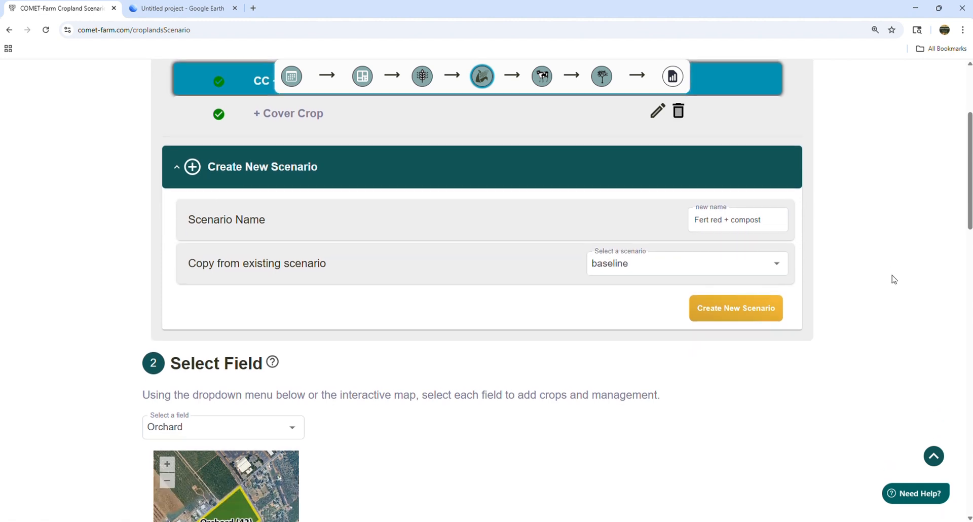
{"action": "left_click", "coordinate": [719, 309]}
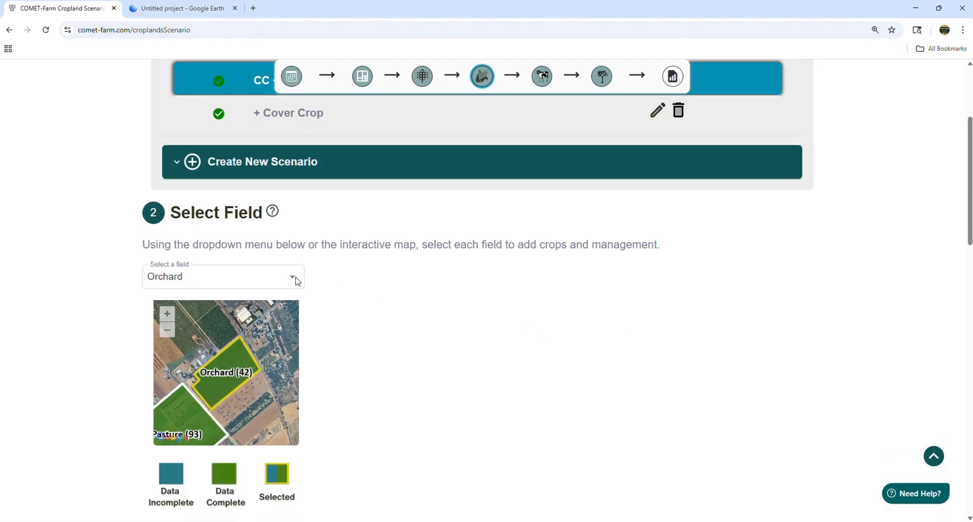
Step: Select the Orchard field for editing in the Fert red + compost scenario
{"action": "left_click", "coordinate": [222, 280]}
{"action": "left_click", "coordinate": [190, 314]}
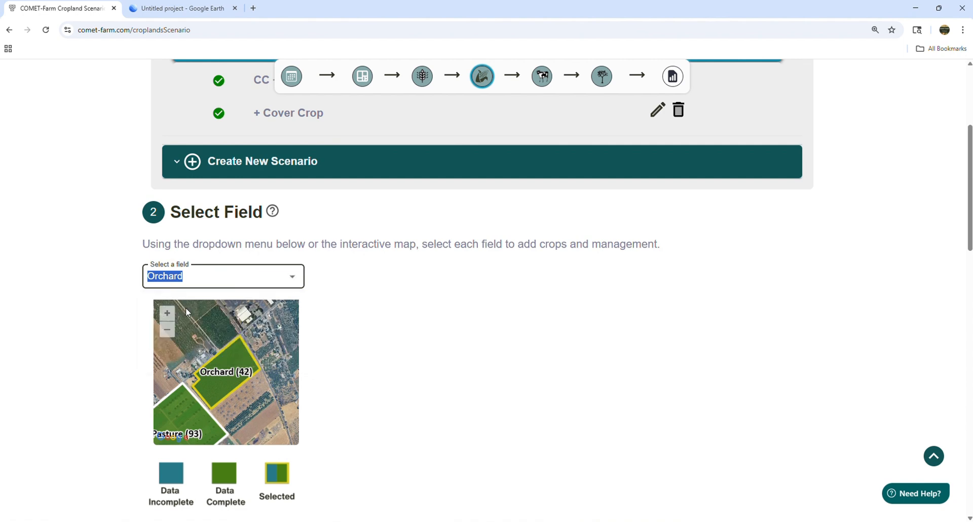
{"action": "left_click", "coordinate": [501, 339]}
{"action": "scroll", "coordinate": [502, 341], "scroll_direction": "down", "scroll_amount": 10}
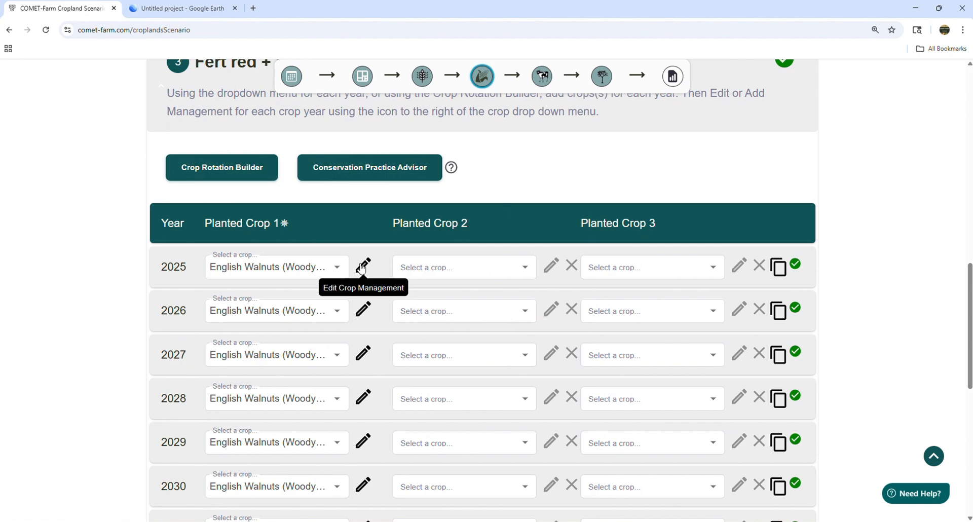
Step: In the Orchard's 2025 English Walnuts management, set the 06/17/2025 Element-N fertilizer application to 75 lbs/ac
{"action": "left_click", "coordinate": [361, 266]}
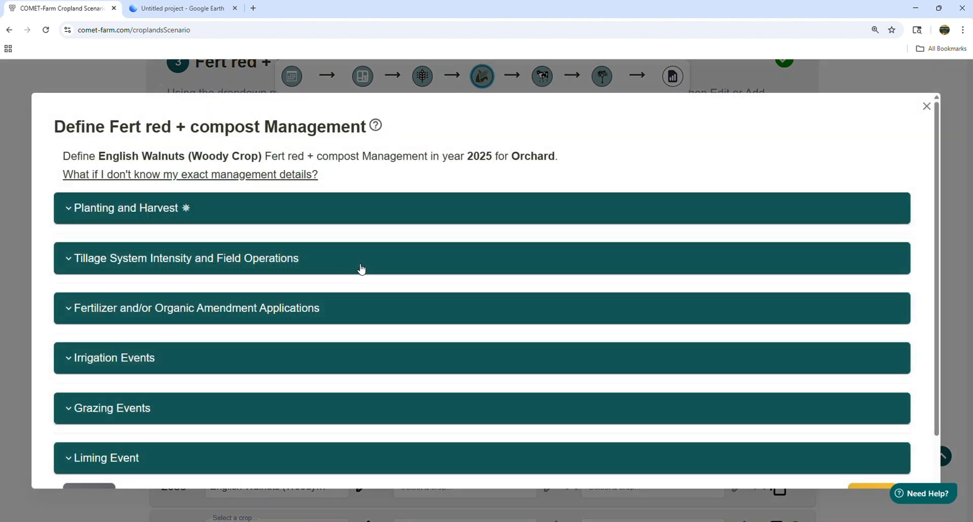
{"action": "left_click", "coordinate": [317, 313]}
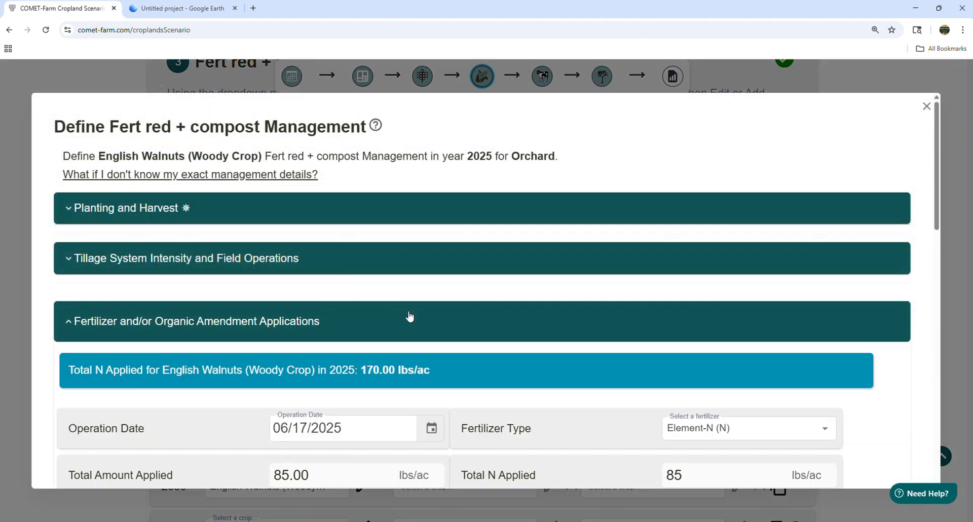
{"action": "scroll", "coordinate": [410, 317], "scroll_direction": "down", "scroll_amount": 5}
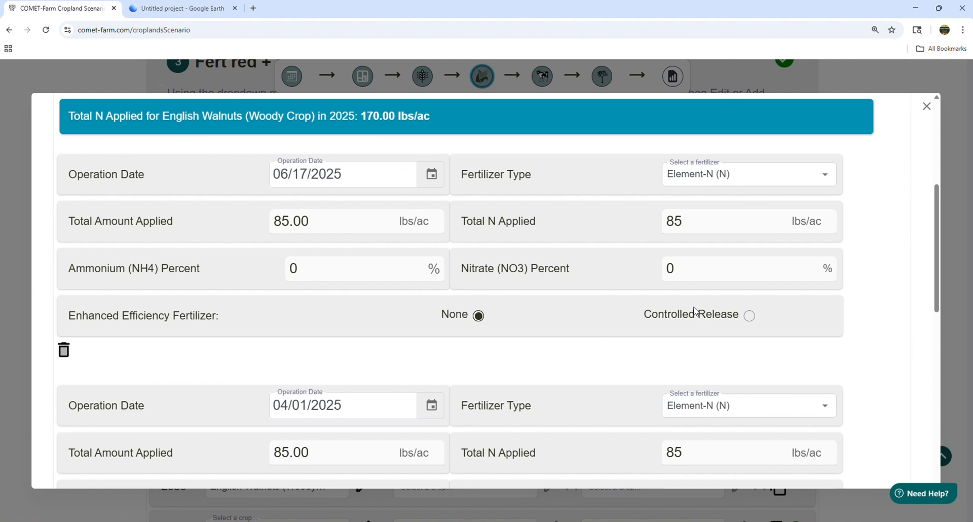
{"action": "left_click", "coordinate": [282, 221]}
{"action": "left_click_drag", "start_coordinate": [282, 221], "coordinate": [268, 225]}
{"action": "type", "text": "7"}
{"action": "left_click", "coordinate": [545, 380]}
Step: Set the total amount of the 04/01/2025 Element-N fertilizer application to 75 lbs/ac
{"action": "scroll", "coordinate": [547, 369], "scroll_direction": "down", "scroll_amount": 5}
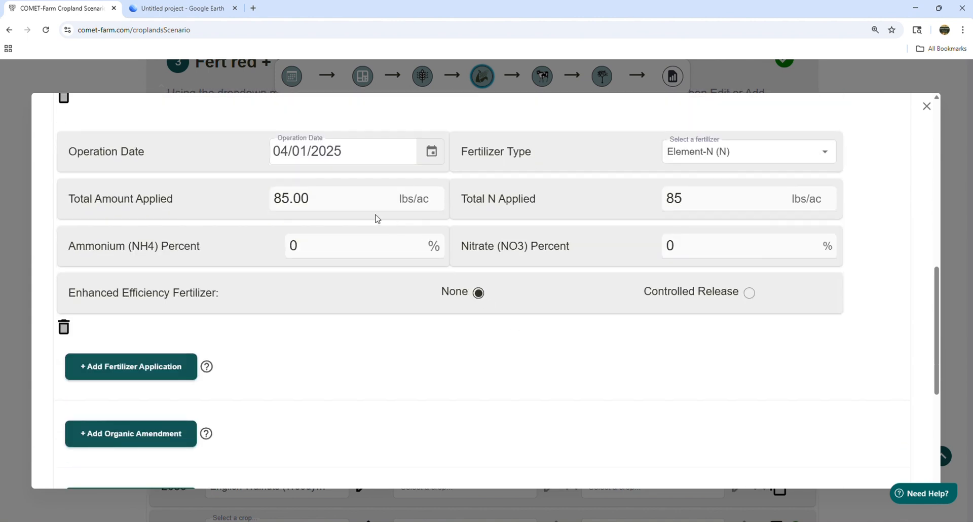
{"action": "left_click_drag", "start_coordinate": [285, 198], "coordinate": [272, 198]}
{"action": "type", "text": "7"}
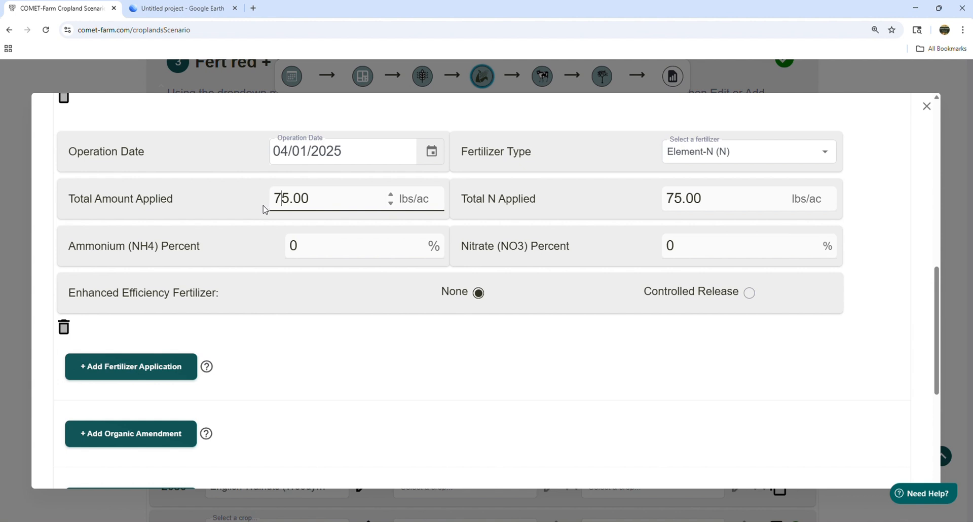
{"action": "left_click", "coordinate": [327, 372]}
Step: Add a Compost or Composted Manure, Solid organic amendment to the Orchard's 2025 English Walnuts, with 5 ton/ac fresh weight applied
{"action": "scroll", "coordinate": [328, 371], "scroll_direction": "down", "scroll_amount": 2}
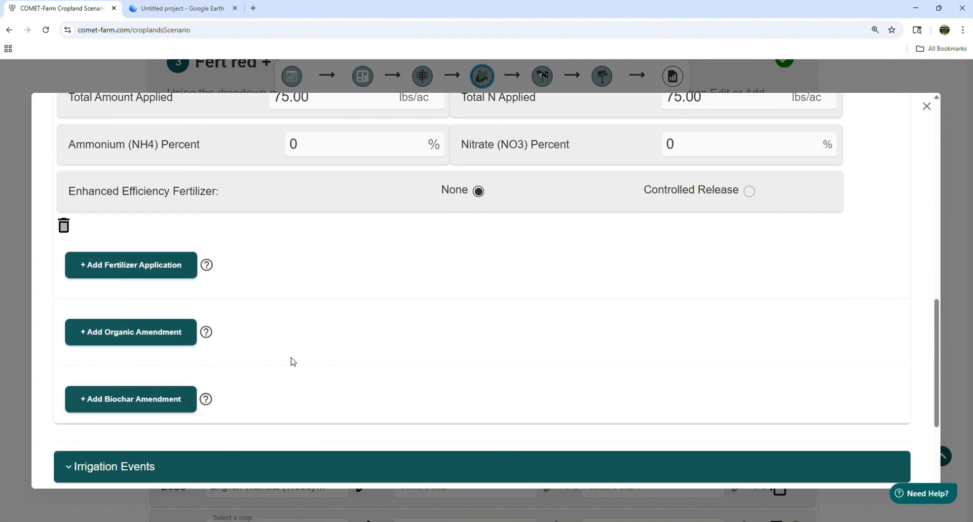
{"action": "left_click", "coordinate": [156, 338]}
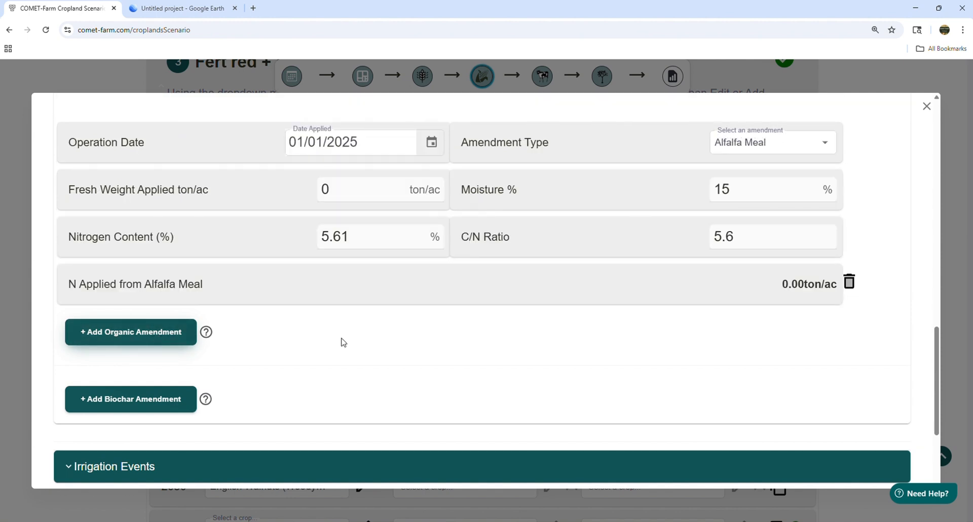
{"action": "scroll", "coordinate": [547, 384], "scroll_direction": "up", "scroll_amount": 2}
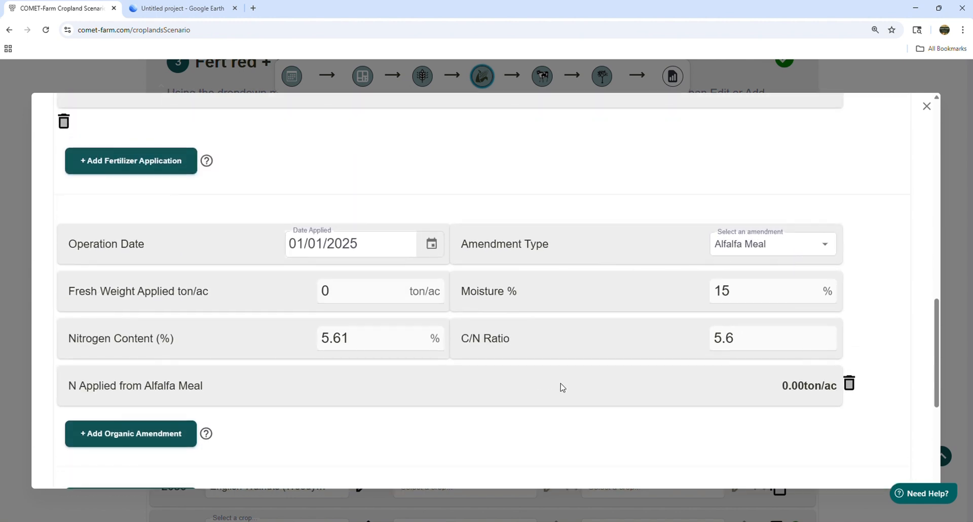
{"action": "left_click", "coordinate": [826, 244]}
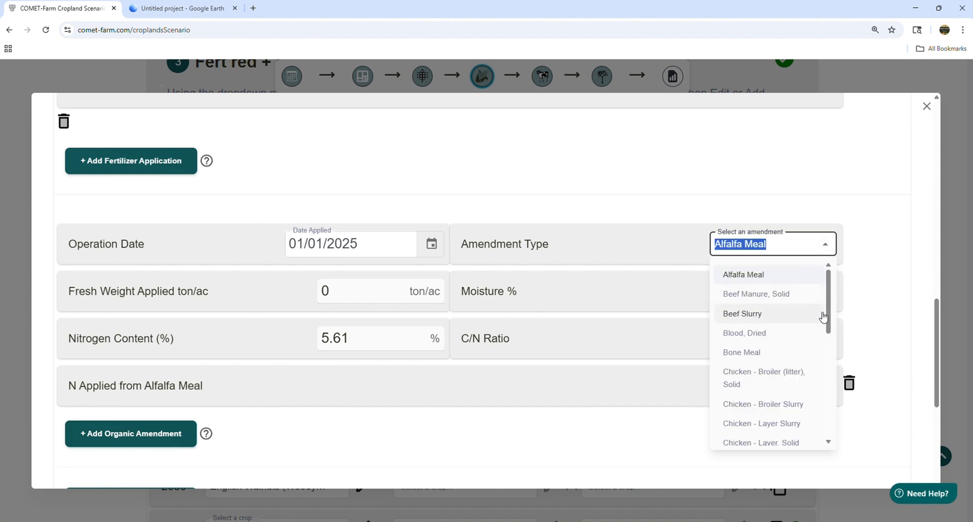
{"action": "scroll", "coordinate": [829, 329], "scroll_direction": "down", "scroll_amount": 1}
{"action": "scroll", "coordinate": [829, 329], "scroll_direction": "down", "scroll_amount": 2}
{"action": "left_click", "coordinate": [759, 367]}
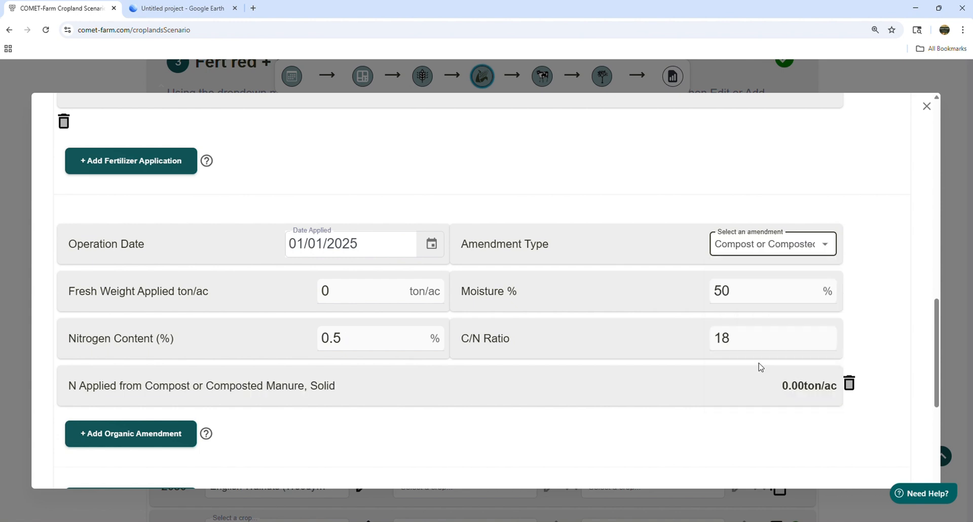
{"action": "left_click_drag", "start_coordinate": [348, 292], "coordinate": [302, 295]}
{"action": "type", "text": "5"}
{"action": "left_click", "coordinate": [396, 448]}
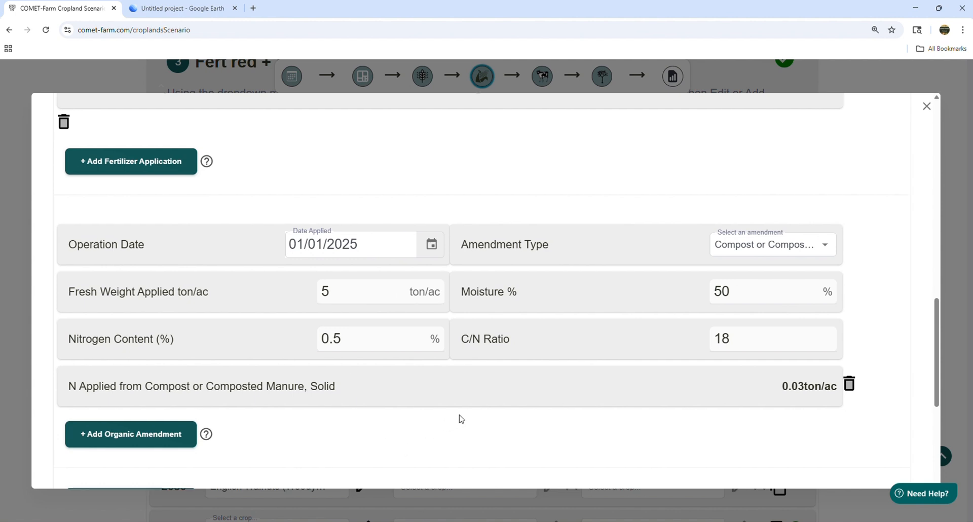
Step: Check the total N applied for the 2025 English Walnuts and save the Orchard's management
{"action": "scroll", "coordinate": [458, 417], "scroll_direction": "up", "scroll_amount": 10}
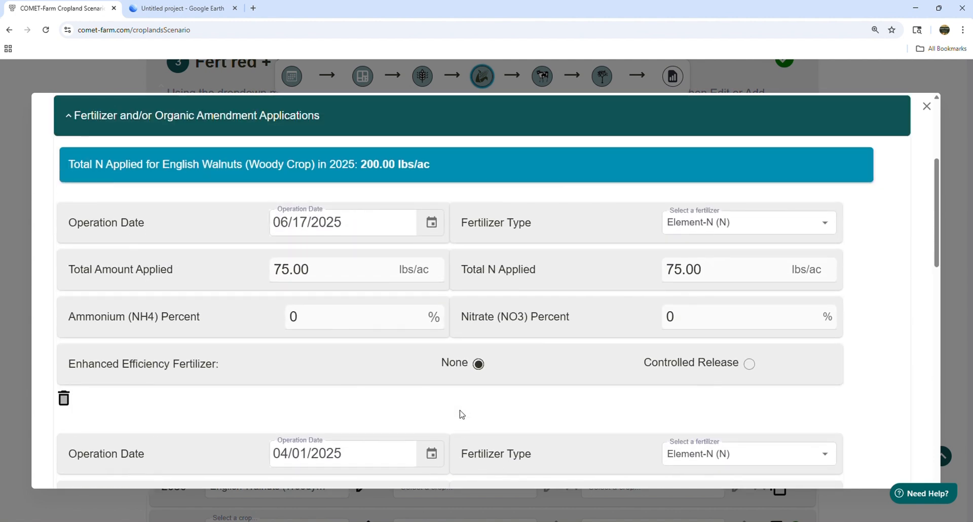
{"action": "left_click_drag", "start_coordinate": [434, 168], "coordinate": [153, 178]}
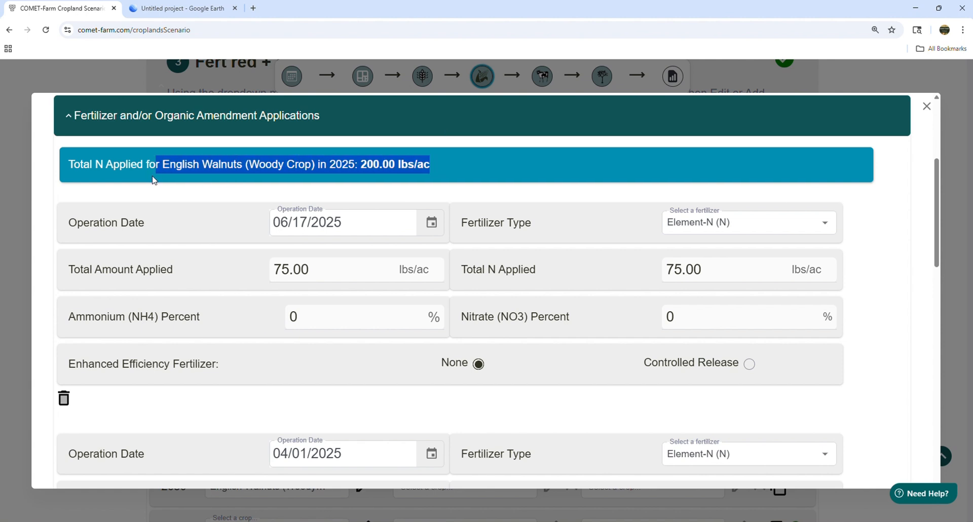
{"action": "left_click", "coordinate": [476, 164]}
{"action": "left_click_drag", "start_coordinate": [937, 199], "coordinate": [931, 431]}
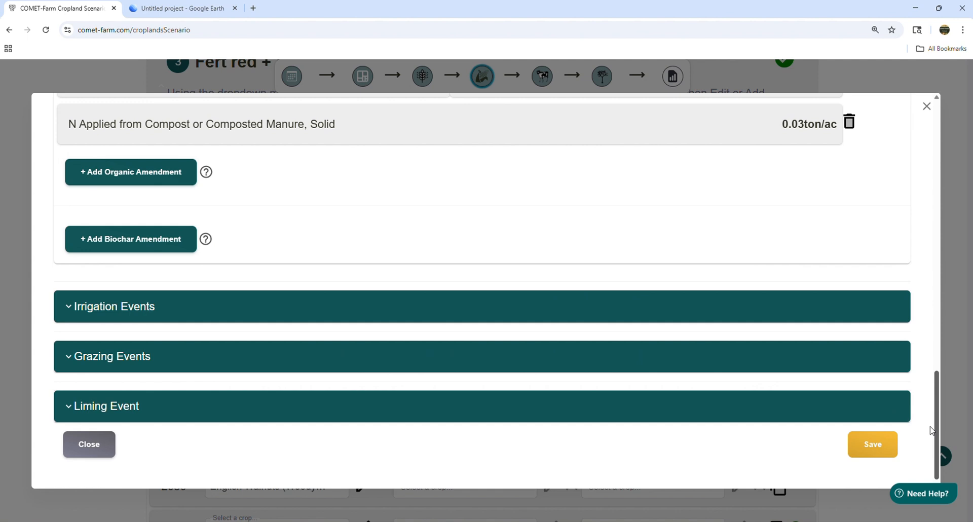
{"action": "left_click", "coordinate": [870, 449]}
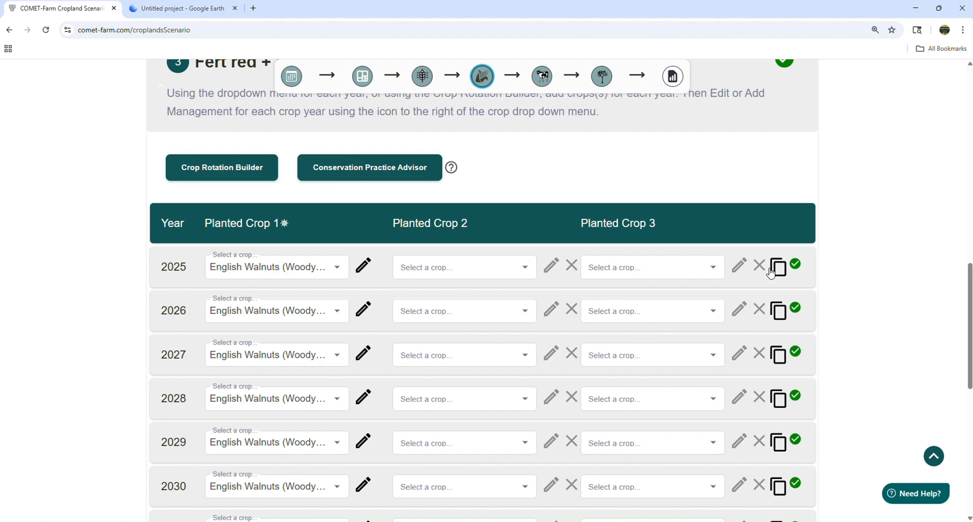
Step: Copy the Orchard's 2025 management to all of its other years, 2026 through 2034
{"action": "left_click", "coordinate": [778, 268]}
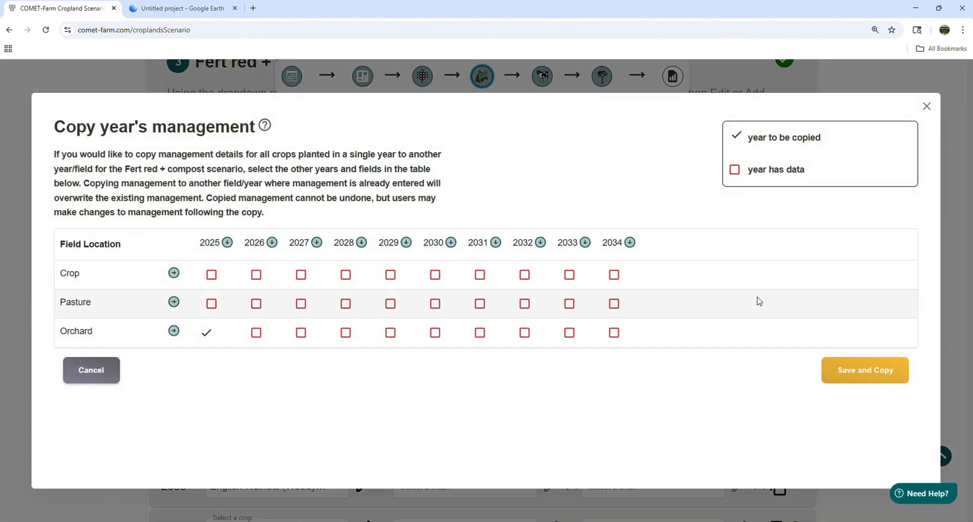
{"action": "left_click", "coordinate": [173, 332]}
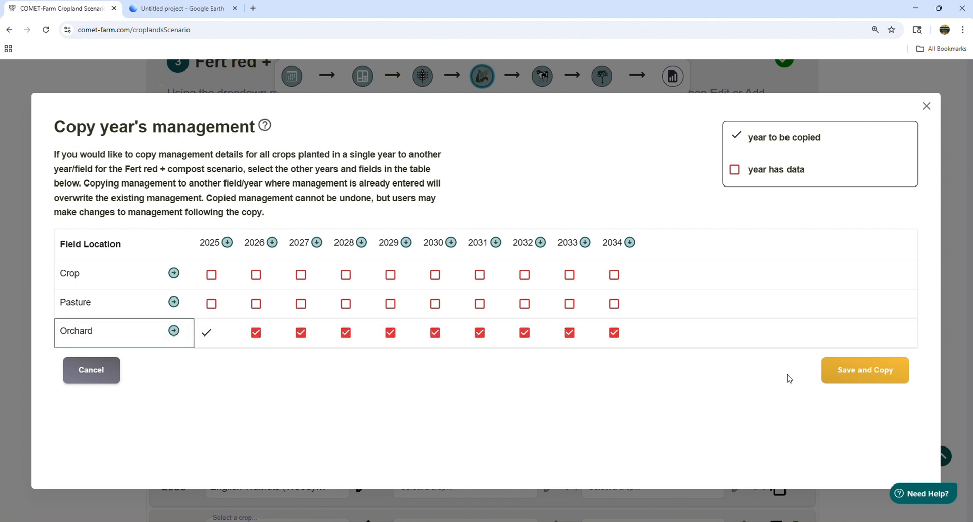
{"action": "left_click", "coordinate": [877, 377]}
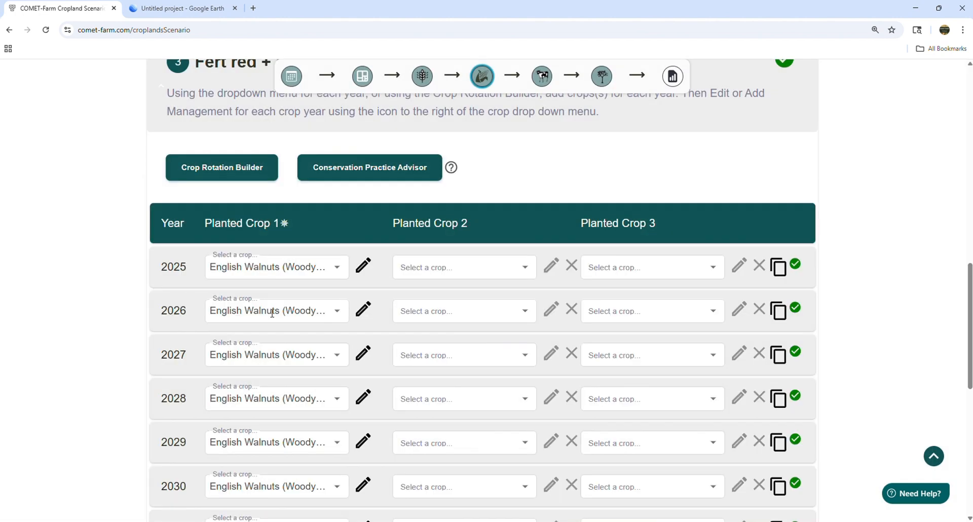
Step: Select the Crop field for editing in the Fert red + compost scenario
{"action": "scroll", "coordinate": [105, 285], "scroll_direction": "up", "scroll_amount": 10}
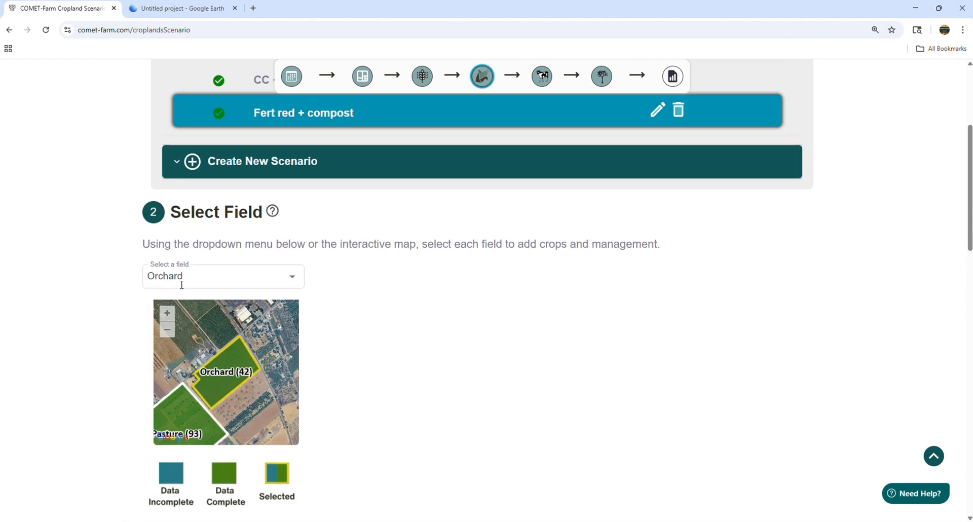
{"action": "left_click", "coordinate": [181, 285]}
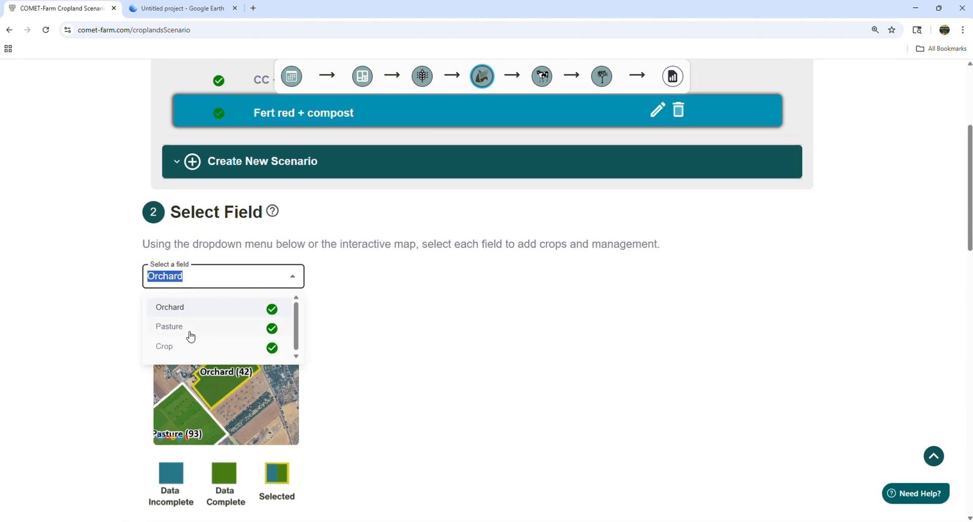
{"action": "left_click", "coordinate": [189, 348]}
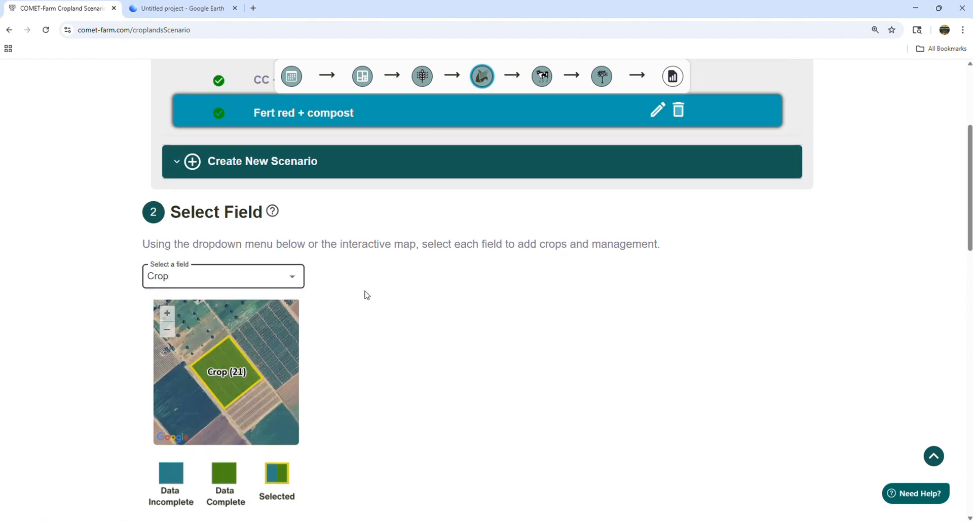
Step: Add an organic amendment to the Crop field's 2025 Alfalfa management
{"action": "scroll", "coordinate": [420, 306], "scroll_direction": "down", "scroll_amount": 6}
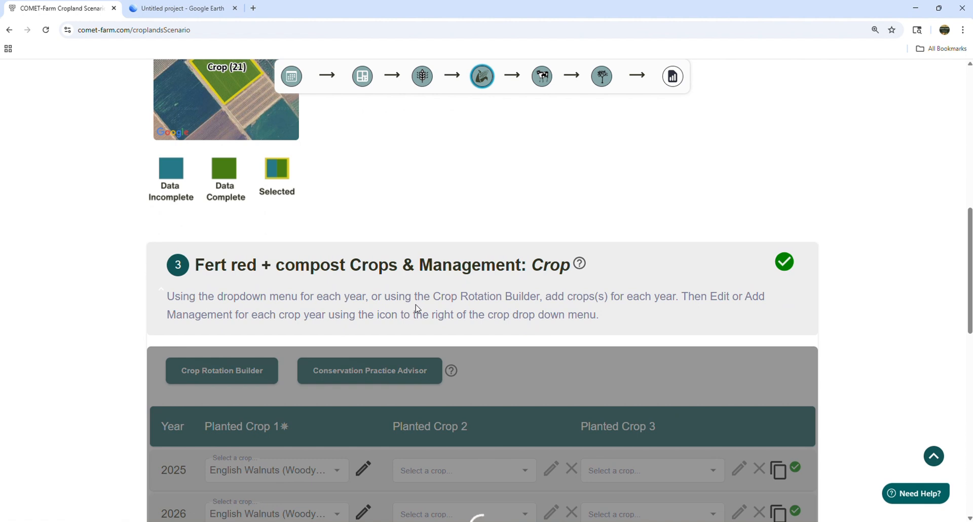
{"action": "scroll", "coordinate": [143, 307], "scroll_direction": "down", "scroll_amount": 5}
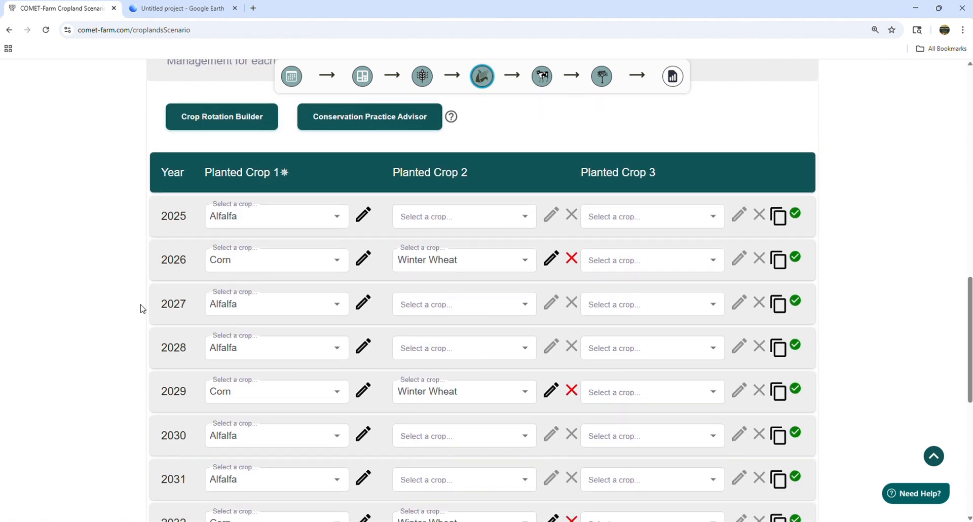
{"action": "left_click", "coordinate": [362, 217]}
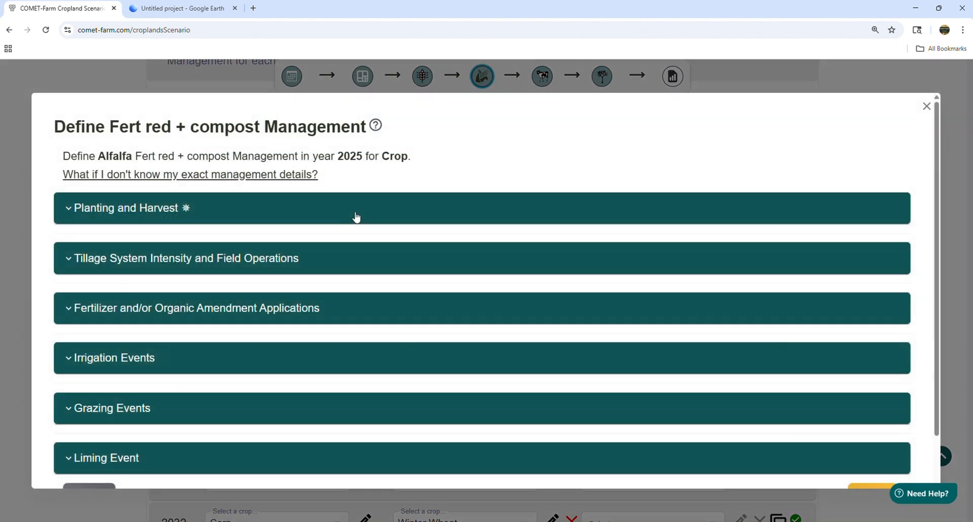
{"action": "left_click", "coordinate": [160, 317]}
{"action": "scroll", "coordinate": [313, 291], "scroll_direction": "down", "scroll_amount": 5}
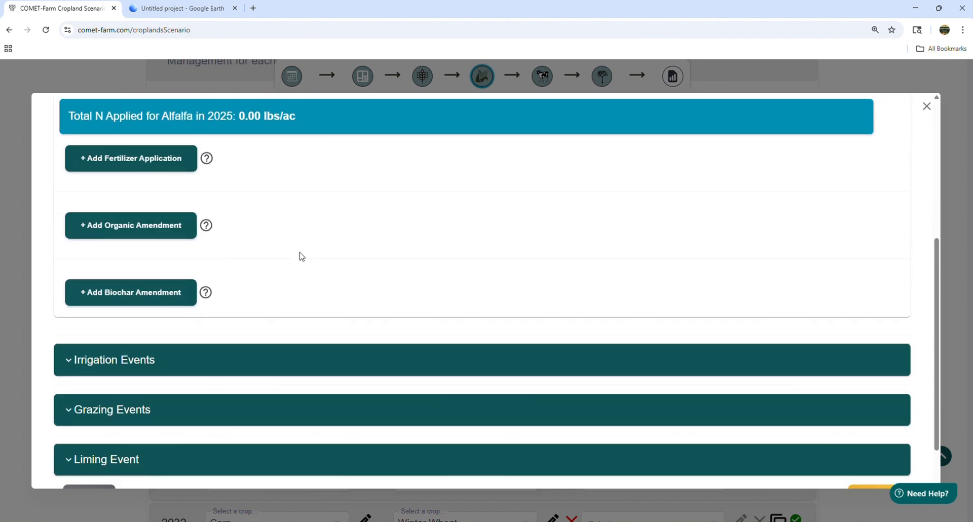
{"action": "left_click", "coordinate": [119, 236]}
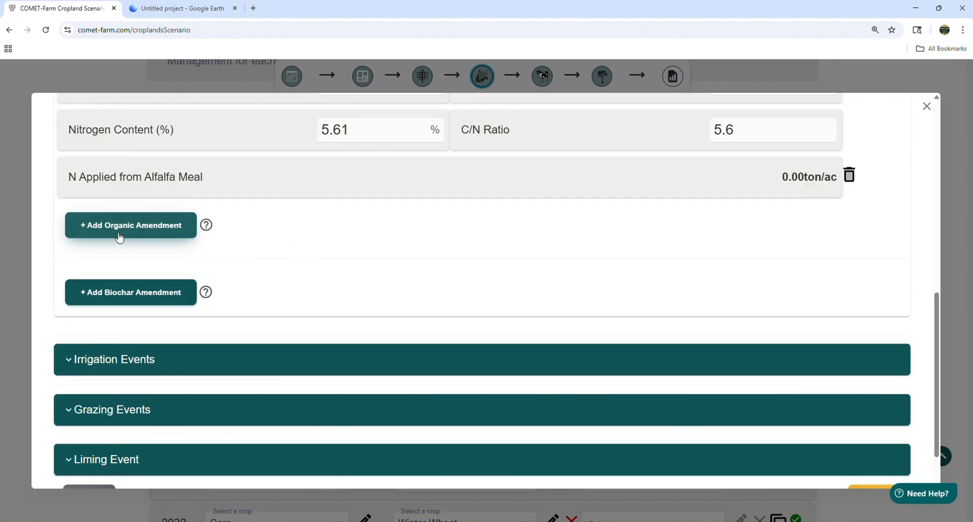
{"action": "scroll", "coordinate": [355, 284], "scroll_direction": "up", "scroll_amount": 4}
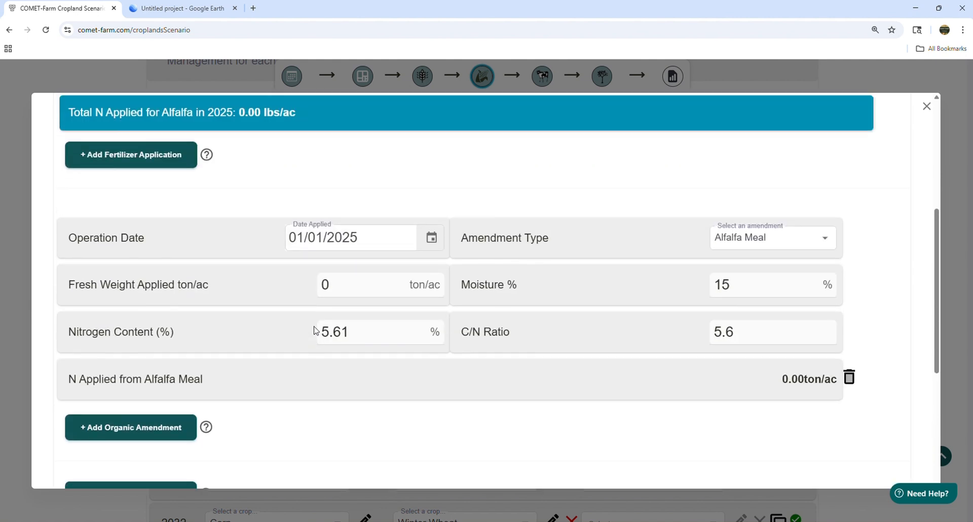
Step: Set the operation date of the Alfalfa's new organic amendment to 10/31/2025
{"action": "left_click", "coordinate": [431, 238]}
{"action": "left_click", "coordinate": [447, 269]}
{"action": "left_click", "coordinate": [447, 269]}
{"action": "left_click", "coordinate": [447, 269]}
{"action": "left_click", "coordinate": [447, 269]}
{"action": "left_click", "coordinate": [447, 269]}
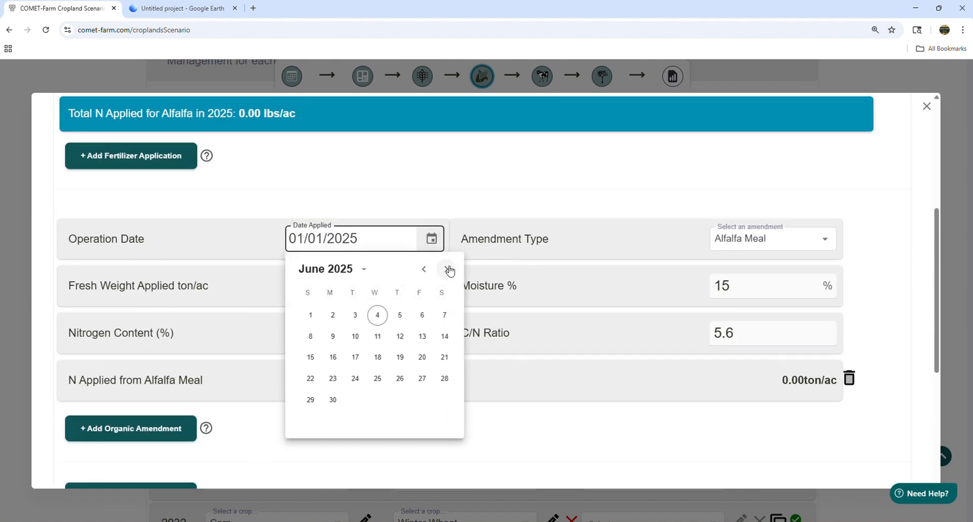
{"action": "left_click", "coordinate": [447, 270]}
{"action": "left_click", "coordinate": [447, 269]}
{"action": "left_click", "coordinate": [447, 269]}
{"action": "left_click", "coordinate": [447, 269]}
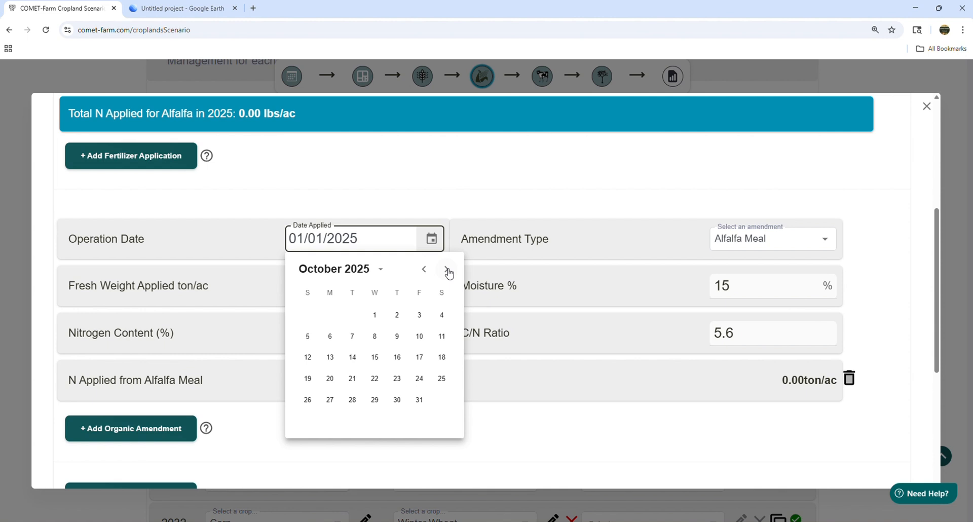
{"action": "left_click", "coordinate": [419, 401]}
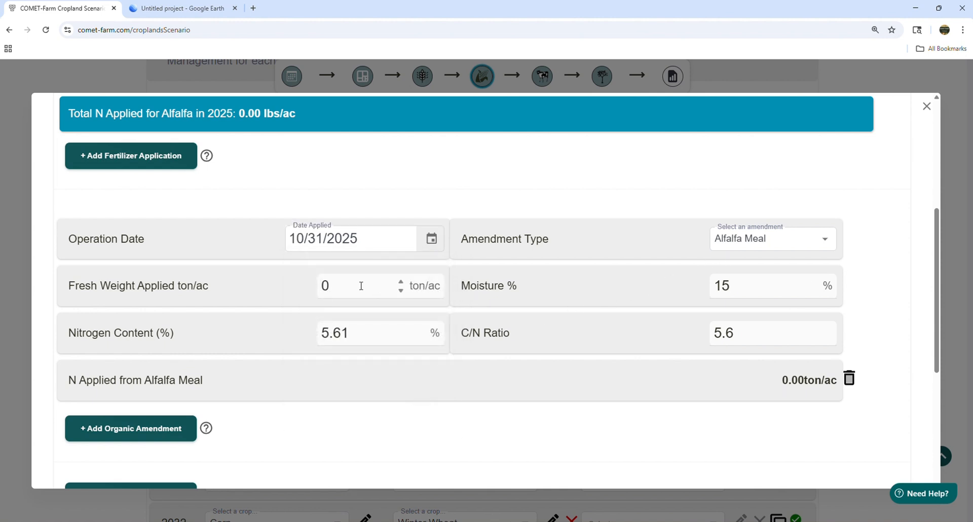
Step: Set the Alfalfa amendment to Compost or Composted Manure, Solid with 35 ton/ac fresh weight applied, and save the management
{"action": "left_click_drag", "start_coordinate": [361, 286], "coordinate": [302, 288]}
{"action": "type", "text": "35"}
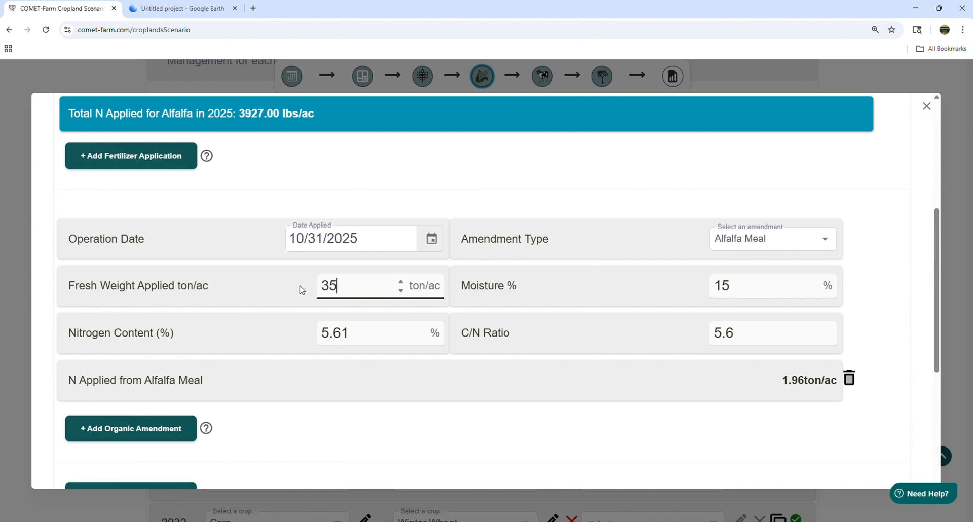
{"action": "left_click", "coordinate": [752, 237]}
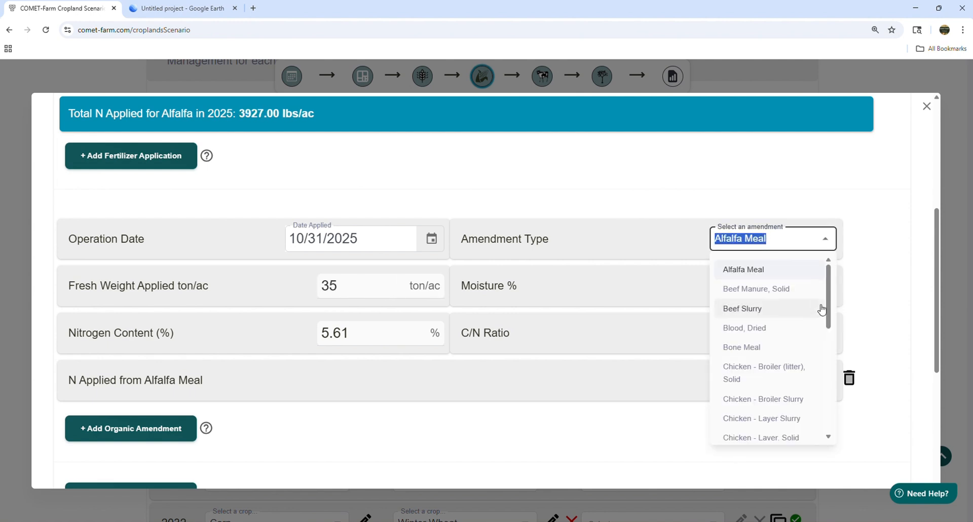
{"action": "scroll", "coordinate": [770, 355], "scroll_direction": "down", "scroll_amount": 2}
{"action": "left_click", "coordinate": [762, 370]}
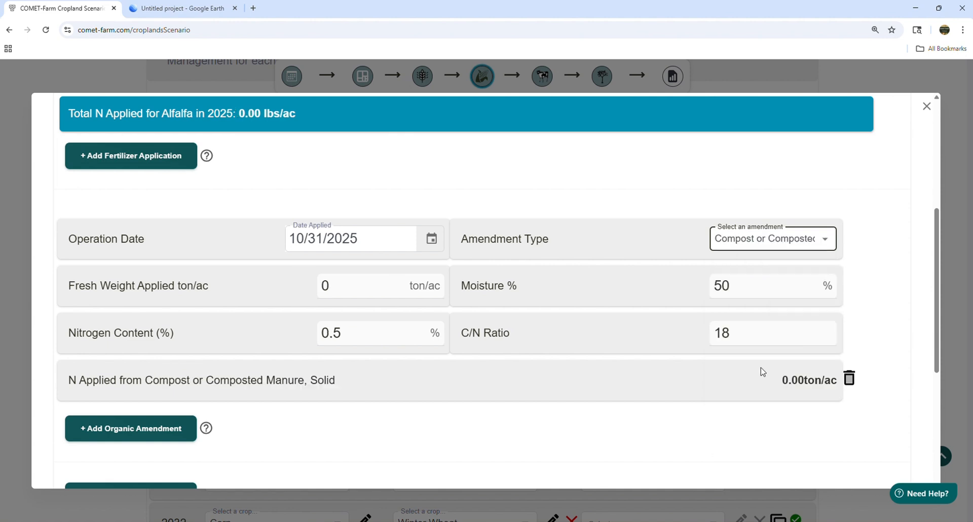
{"action": "left_click", "coordinate": [369, 287]}
{"action": "type", "text": "3"}
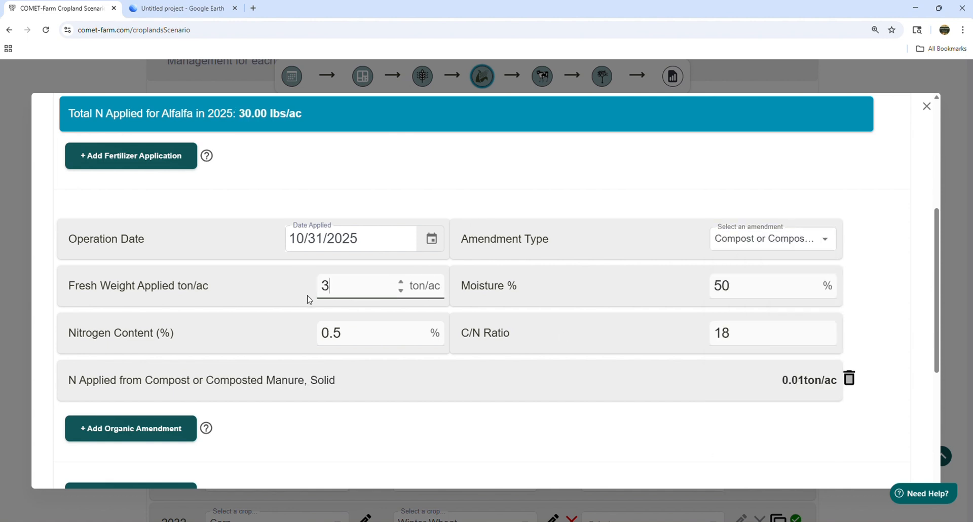
{"action": "type", "text": "5"}
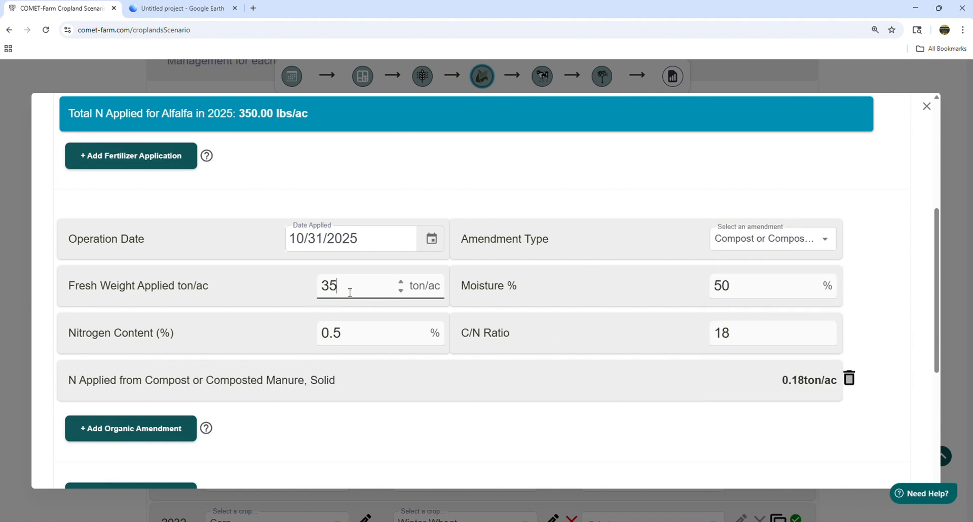
{"action": "left_click", "coordinate": [580, 194]}
{"action": "scroll", "coordinate": [505, 326], "scroll_direction": "down", "scroll_amount": 5}
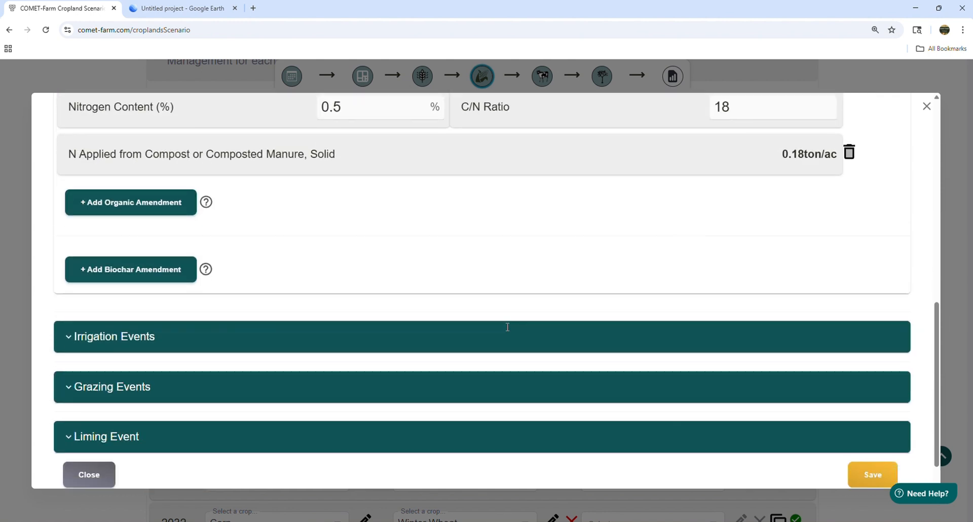
{"action": "left_click", "coordinate": [872, 446]}
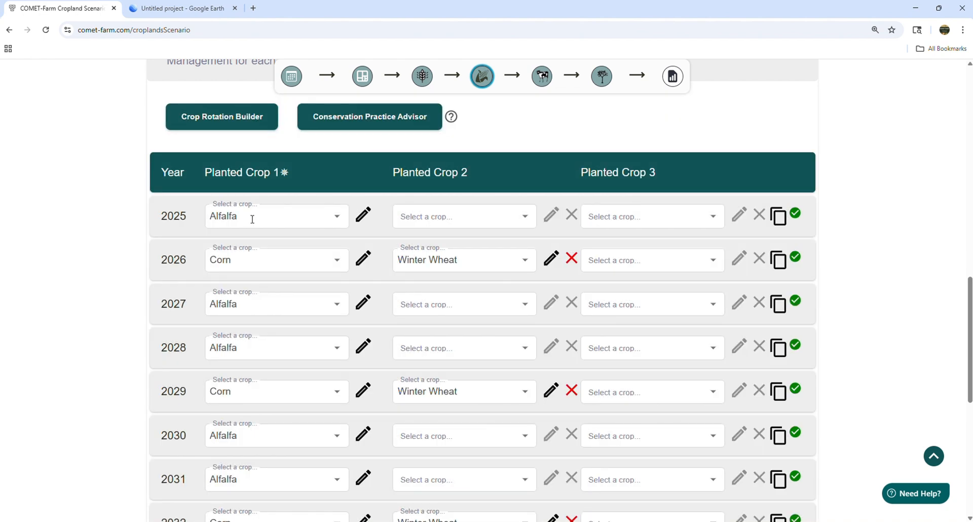
Step: Copy the Crop field's 2025 management to 2027, 2028, 2030, 2031, 2033 and 2034 in the same field
{"action": "left_click", "coordinate": [777, 218]}
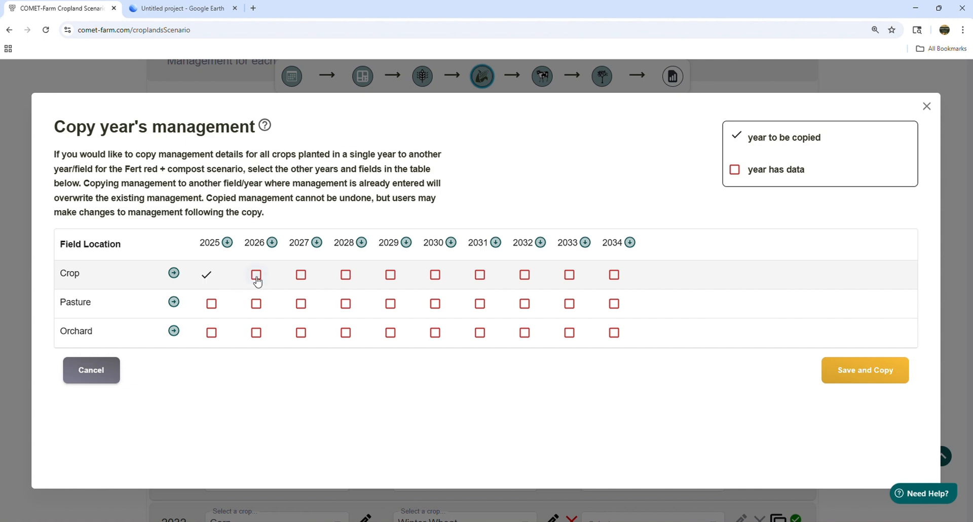
{"action": "left_click", "coordinate": [300, 277]}
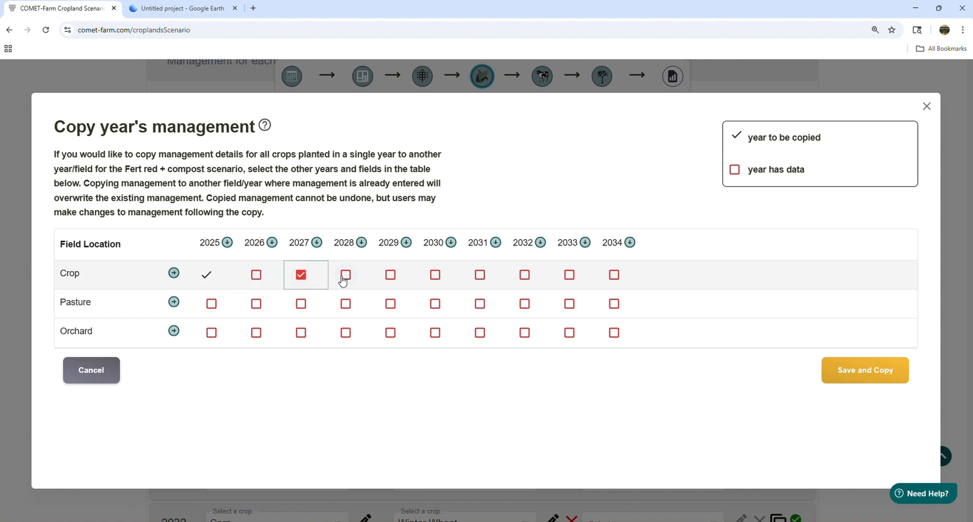
{"action": "left_click", "coordinate": [346, 275]}
{"action": "left_click", "coordinate": [434, 276]}
{"action": "left_click", "coordinate": [480, 275]}
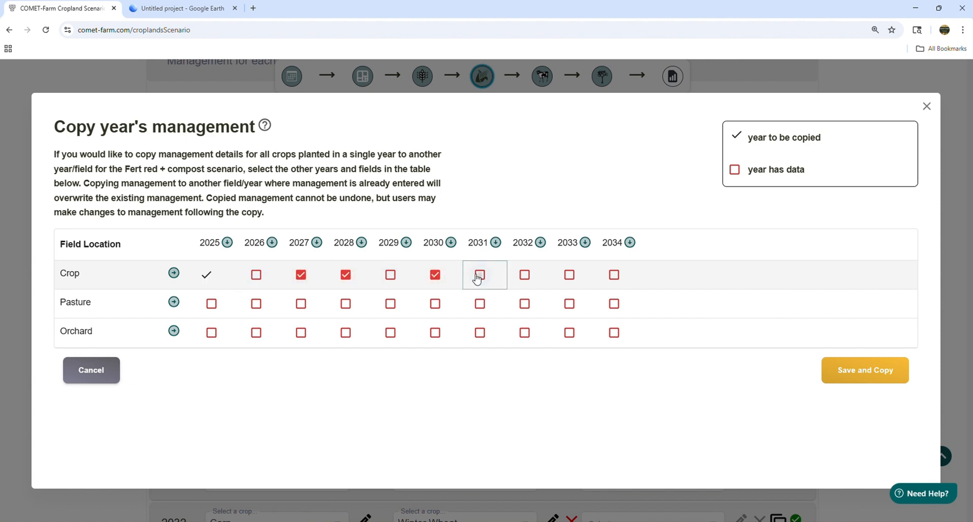
{"action": "left_click", "coordinate": [570, 275]}
{"action": "left_click", "coordinate": [616, 275]}
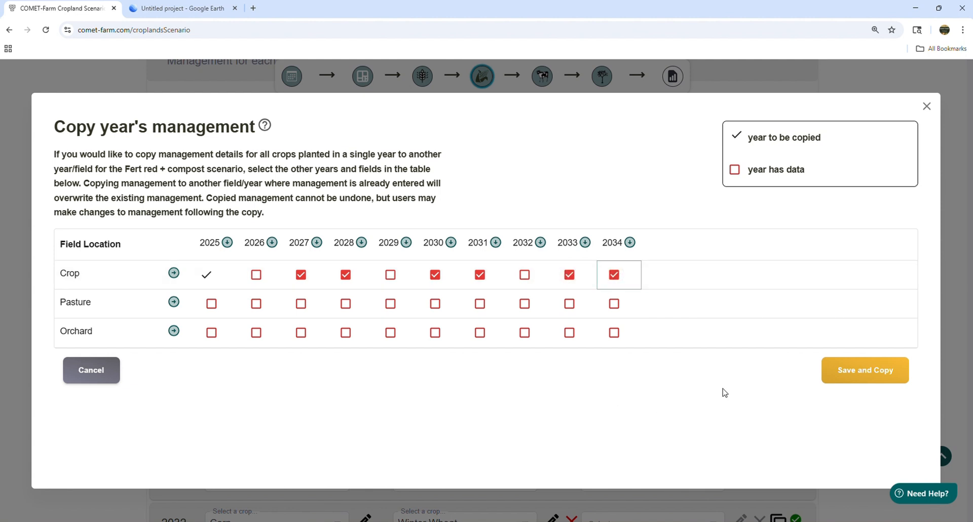
{"action": "left_click", "coordinate": [852, 375]}
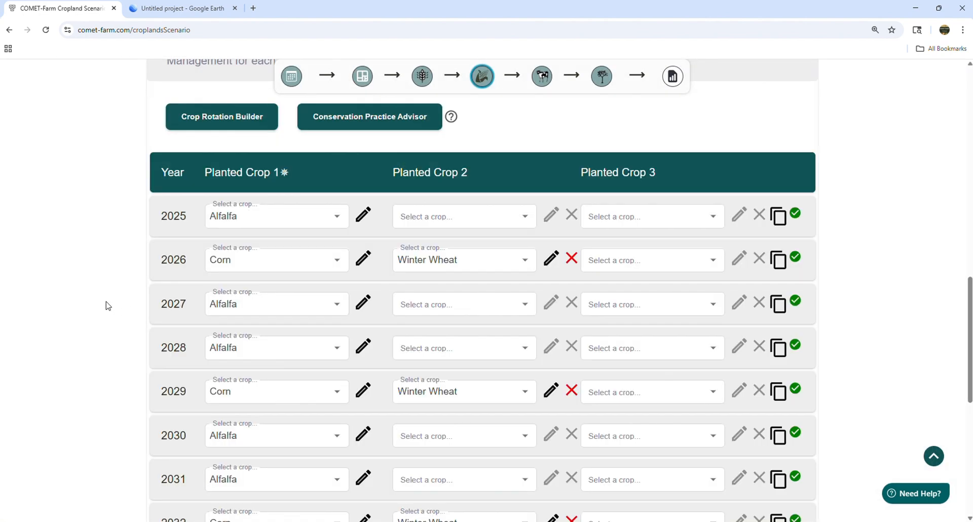
Step: In the Crop field's 2026 Corn management, set the Urea Ammonium Nitrate total amount applied to 535 lbs/ac
{"action": "left_click", "coordinate": [362, 262]}
{"action": "left_click", "coordinate": [198, 323]}
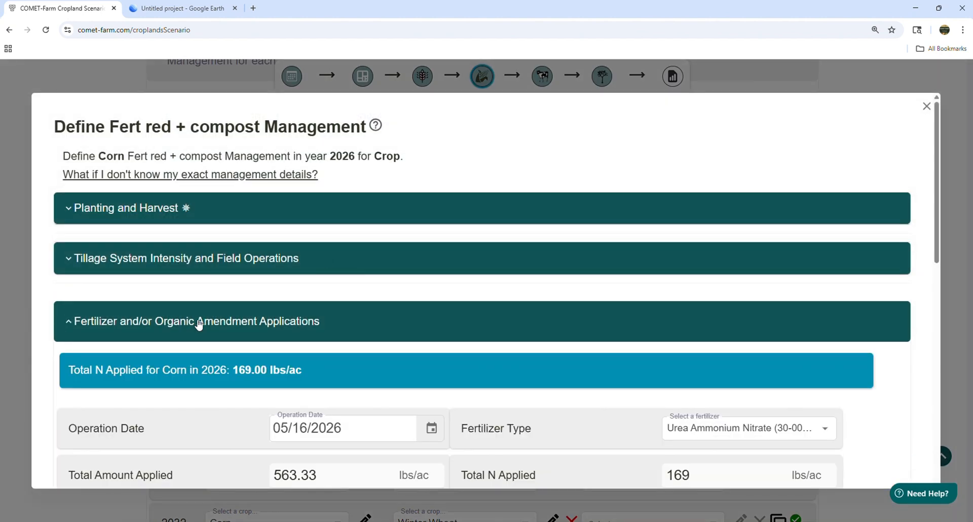
{"action": "scroll", "coordinate": [198, 324], "scroll_direction": "down", "scroll_amount": 3}
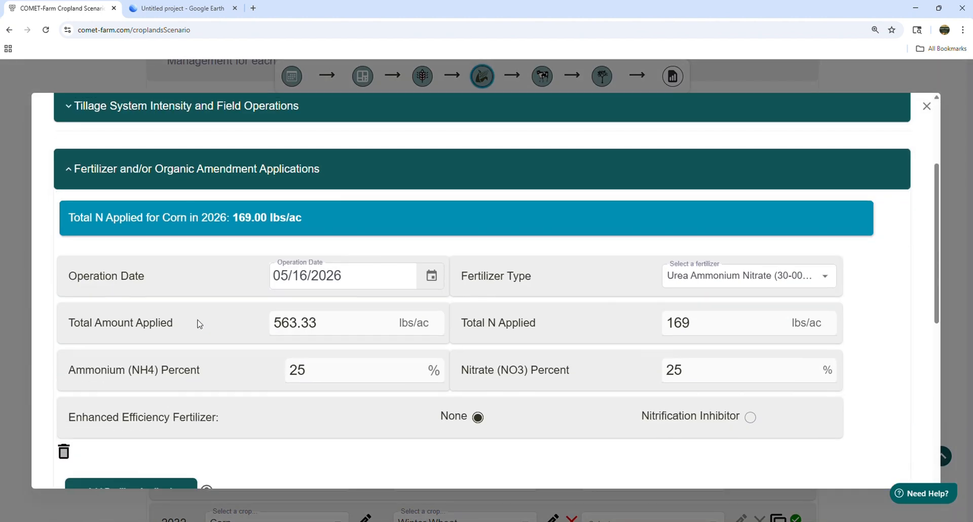
{"action": "left_click", "coordinate": [300, 322]}
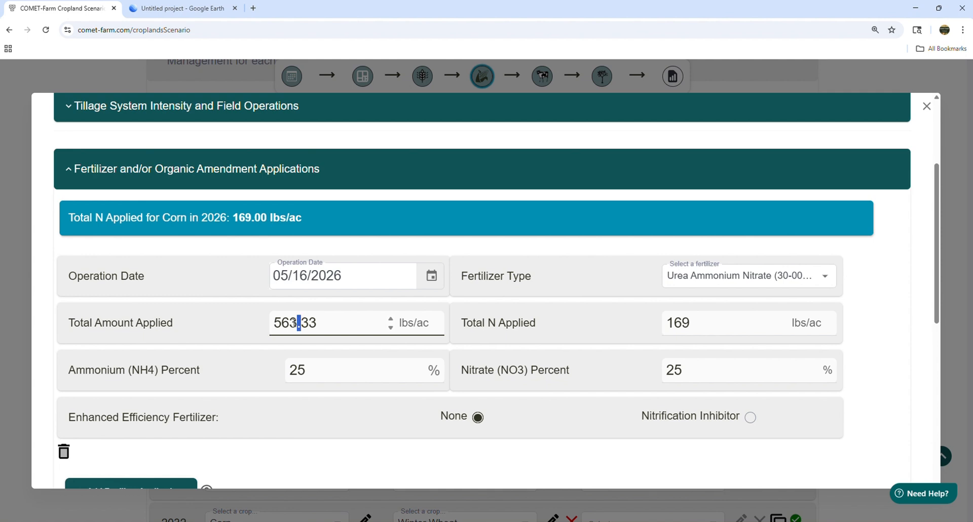
{"action": "left_click_drag", "start_coordinate": [299, 322], "coordinate": [284, 325]}
{"action": "type", "text": "35"}
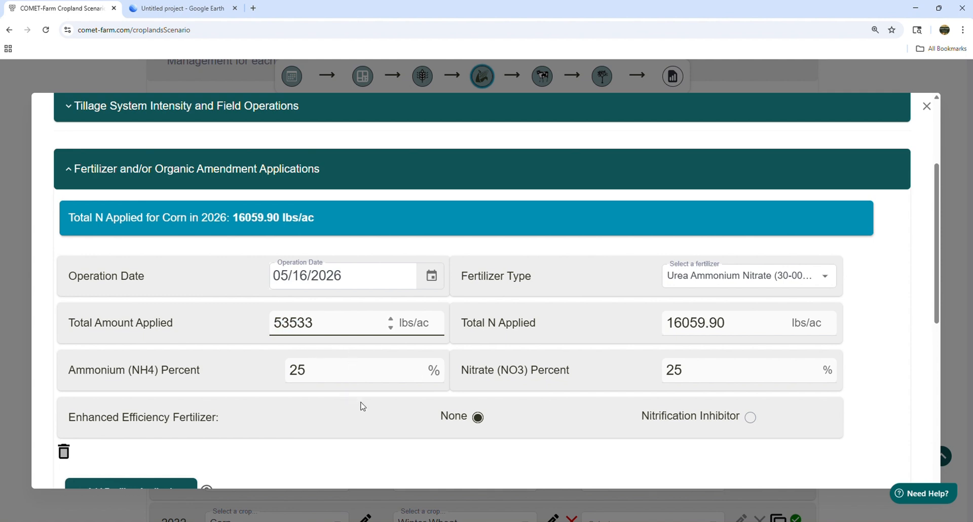
{"action": "key", "text": "BackSpace"}
{"action": "key", "text": "BackSpace"}
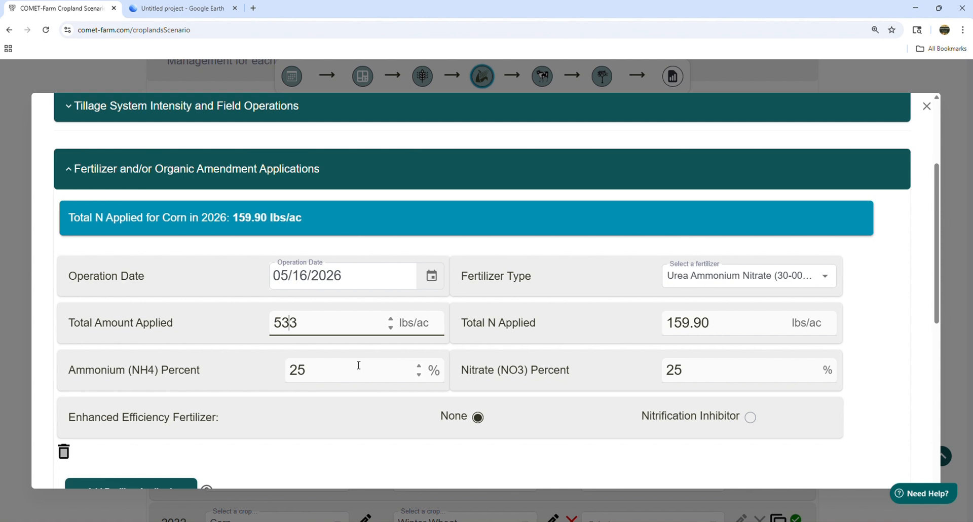
{"action": "key", "text": "BackSpace"}
{"action": "type", "text": "5"}
{"action": "left_click", "coordinate": [864, 274]}
Step: Add an organic amendment of Compost or Composted Manure, Solid to the 2026 Corn, with 35 ton/ac fresh weight applied
{"action": "scroll", "coordinate": [528, 274], "scroll_direction": "down", "scroll_amount": 3}
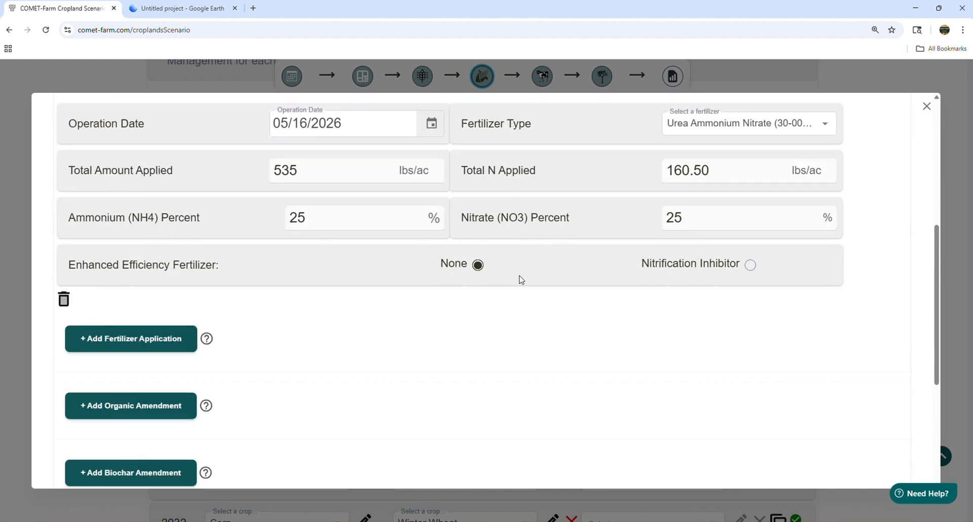
{"action": "scroll", "coordinate": [520, 280], "scroll_direction": "down", "scroll_amount": 3}
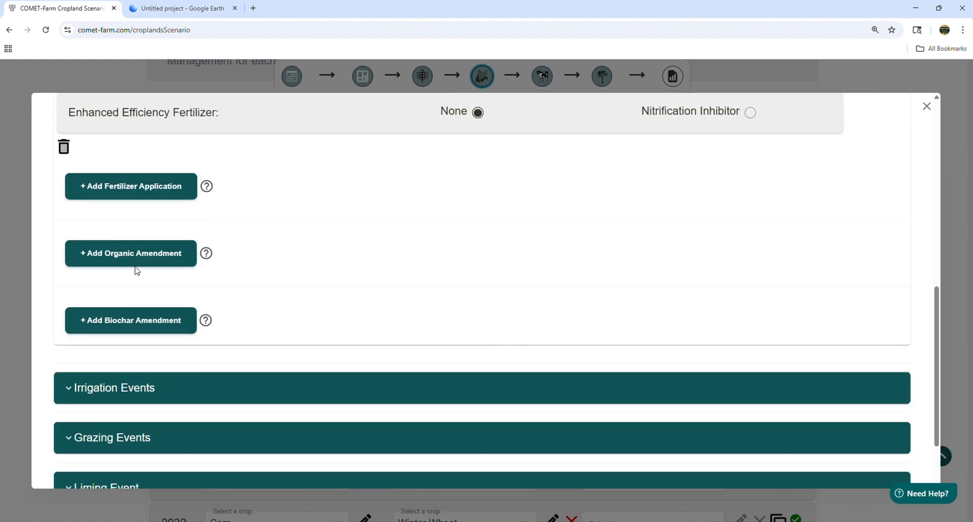
{"action": "left_click", "coordinate": [127, 258]}
{"action": "scroll", "coordinate": [507, 278], "scroll_direction": "up", "scroll_amount": 3}
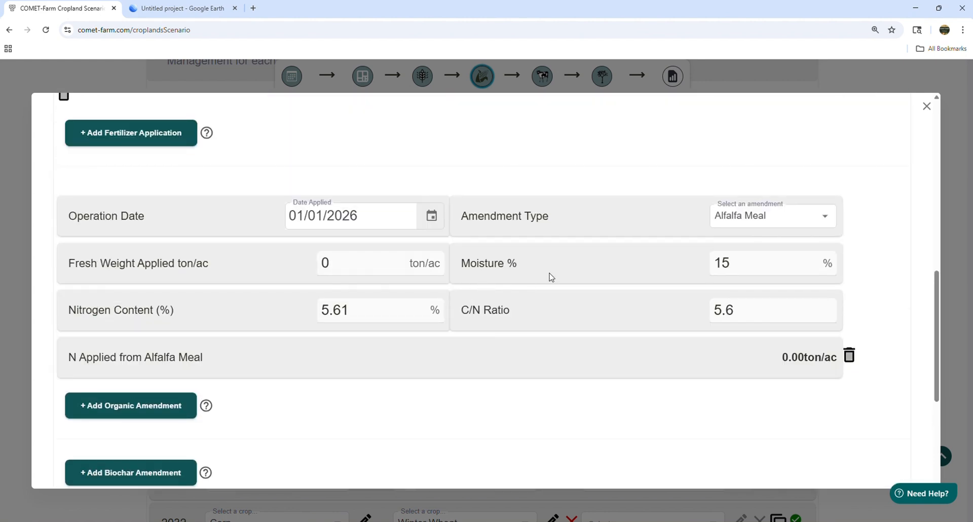
{"action": "left_click", "coordinate": [787, 214]}
{"action": "scroll", "coordinate": [770, 330], "scroll_direction": "down", "scroll_amount": 3}
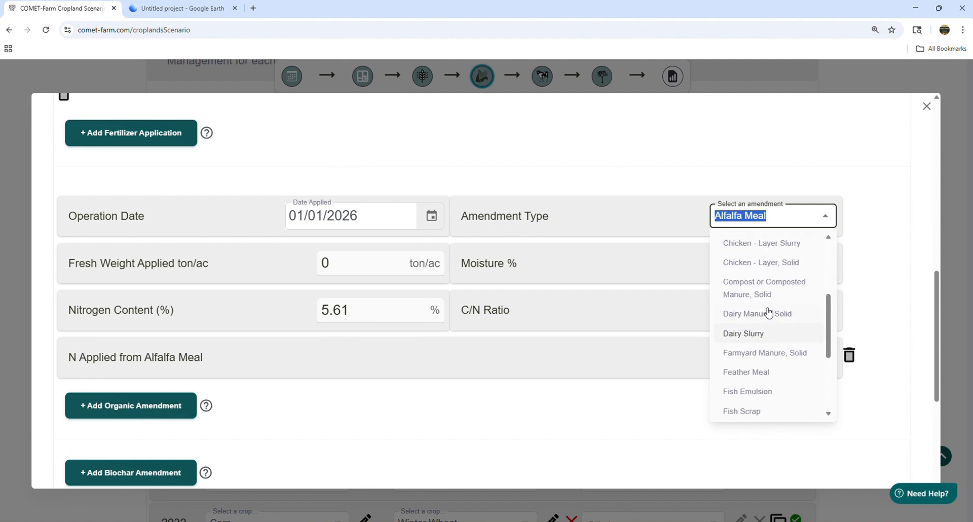
{"action": "left_click", "coordinate": [766, 291]}
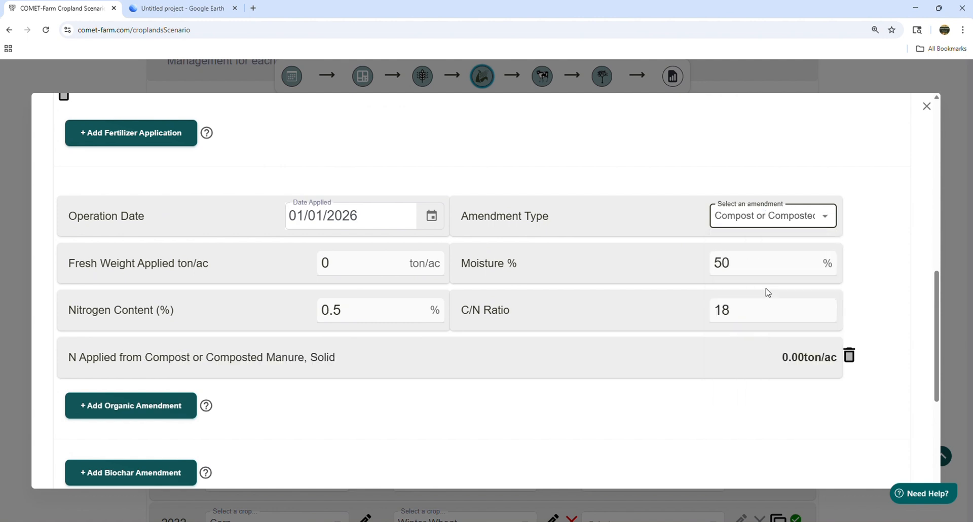
{"action": "left_click", "coordinate": [354, 260]}
{"action": "type", "text": "3"}
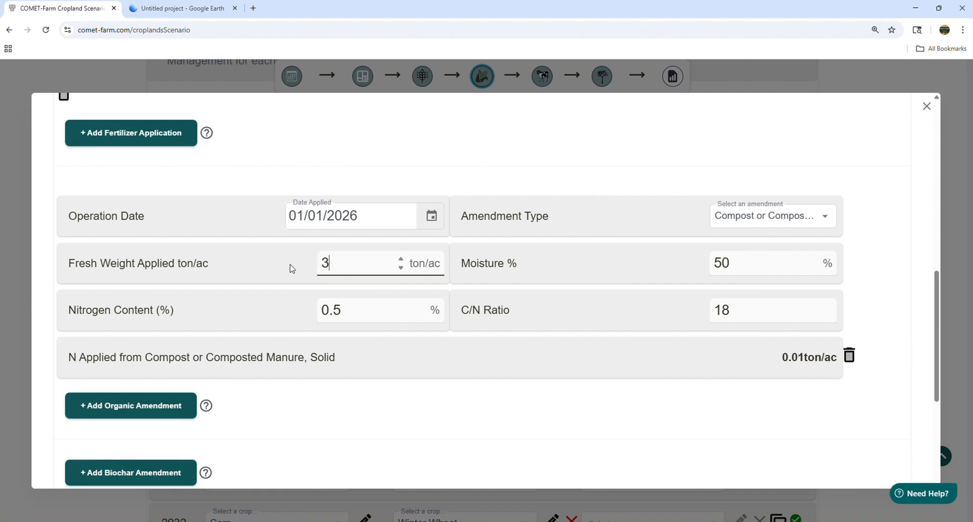
{"action": "type", "text": "5"}
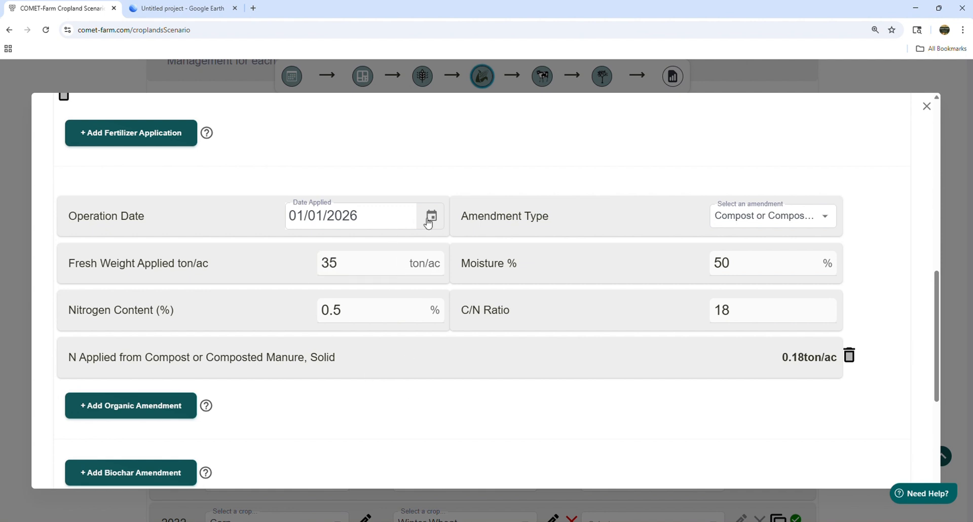
Step: Set the compost amendment's operation date to 05/16/2026 and save the Corn management
{"action": "left_click", "coordinate": [430, 218]}
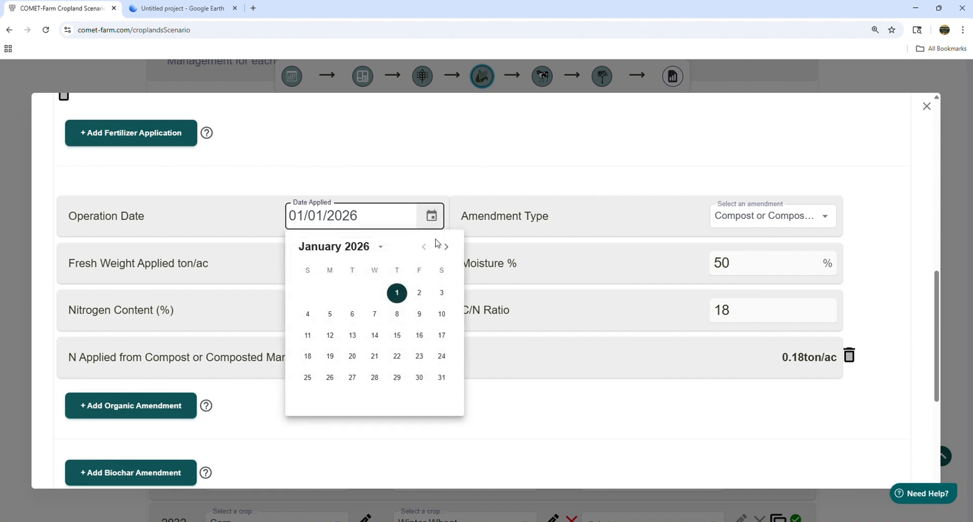
{"action": "left_click", "coordinate": [451, 250]}
{"action": "left_click", "coordinate": [451, 250]}
{"action": "left_click", "coordinate": [451, 249]}
{"action": "left_click", "coordinate": [451, 249]}
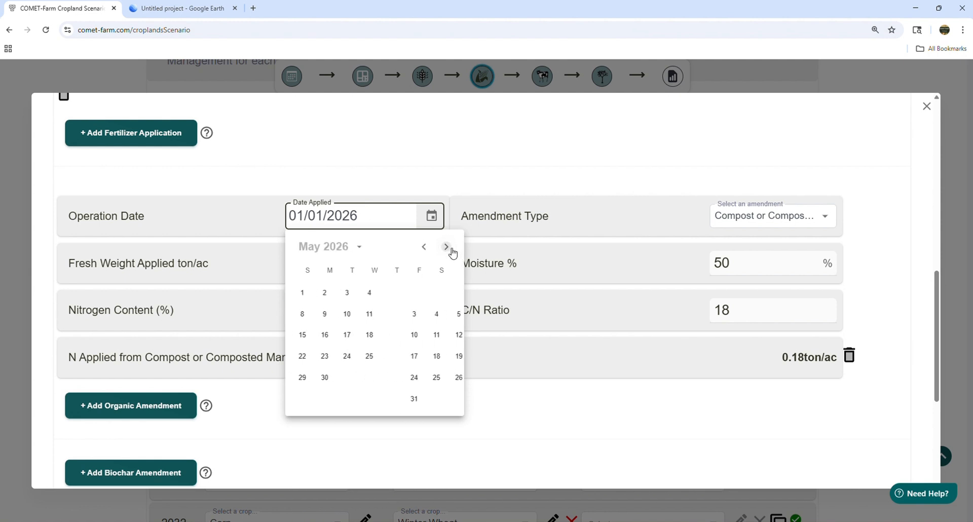
{"action": "left_click", "coordinate": [440, 336]}
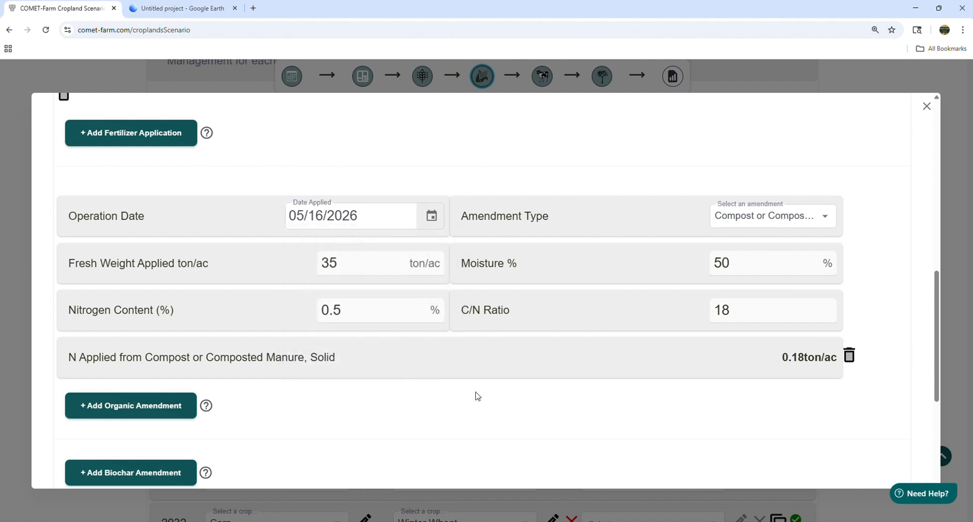
{"action": "scroll", "coordinate": [598, 369], "scroll_direction": "up", "scroll_amount": 7}
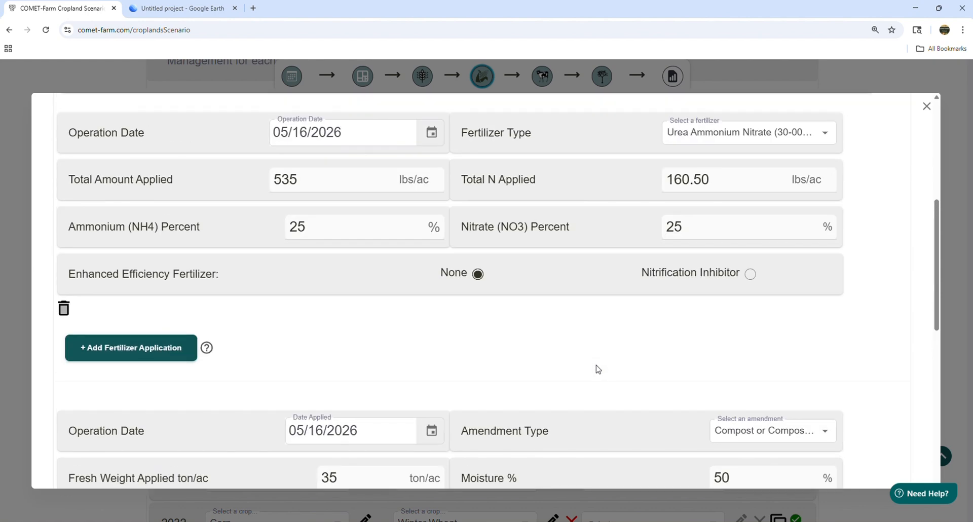
{"action": "scroll", "coordinate": [598, 369], "scroll_direction": "down", "scroll_amount": 8}
{"action": "scroll", "coordinate": [598, 369], "scroll_direction": "down", "scroll_amount": 5}
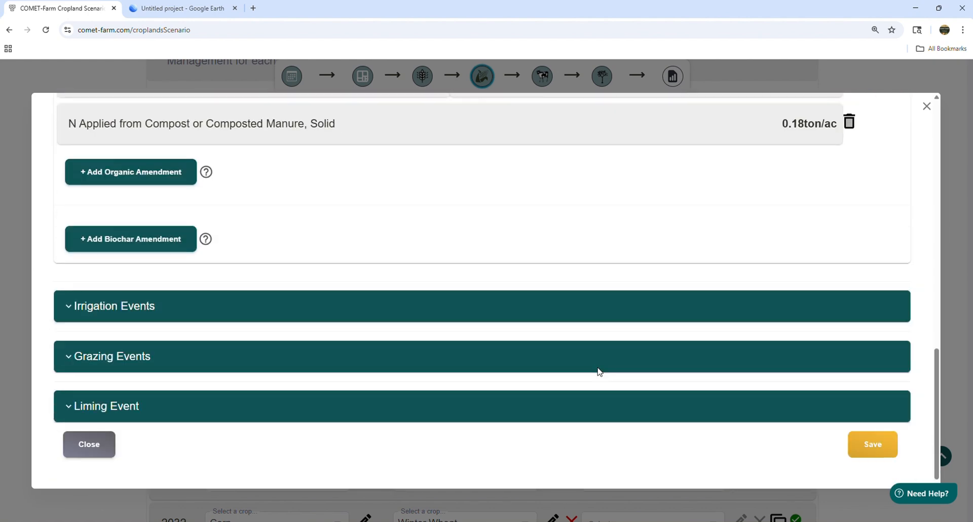
{"action": "left_click", "coordinate": [858, 444]}
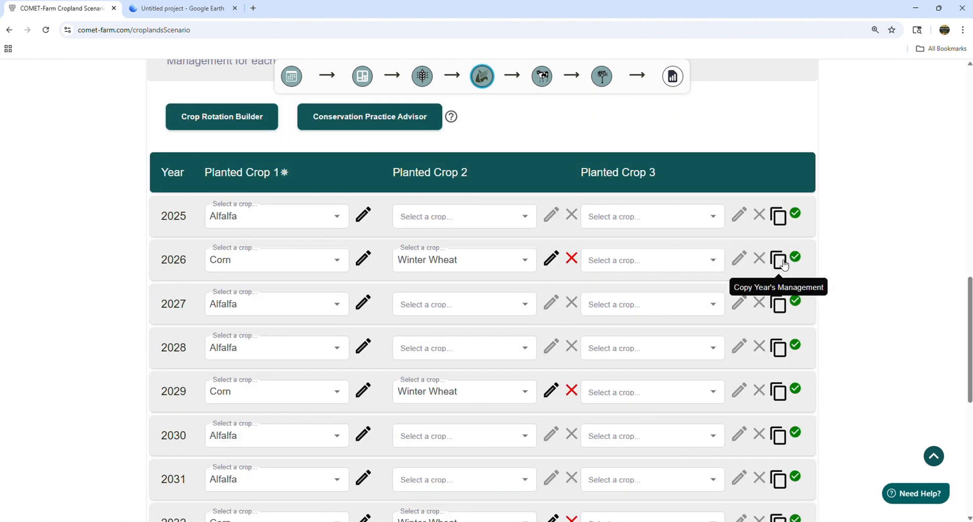
Step: Copy the Crop field's 2026 management to 2029 and 2032 in the same field
{"action": "left_click", "coordinate": [784, 264]}
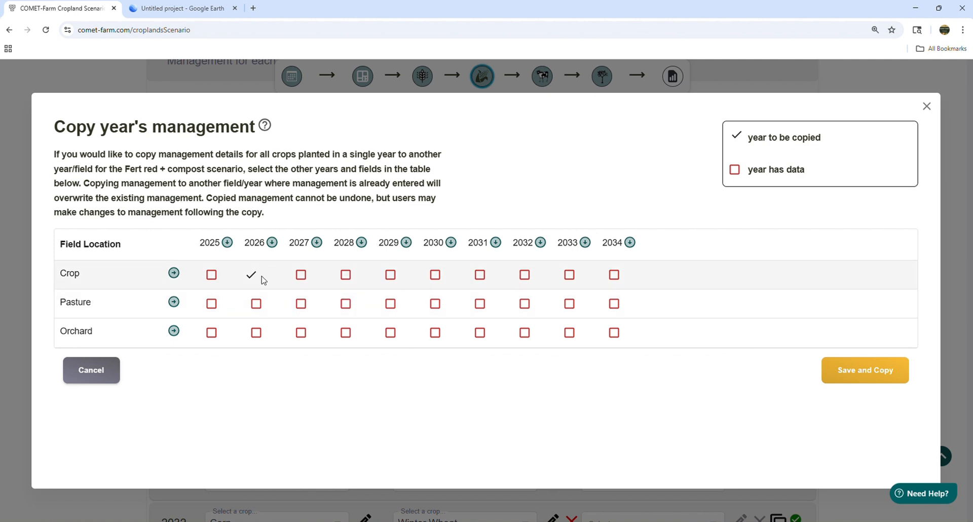
{"action": "left_click", "coordinate": [391, 275]}
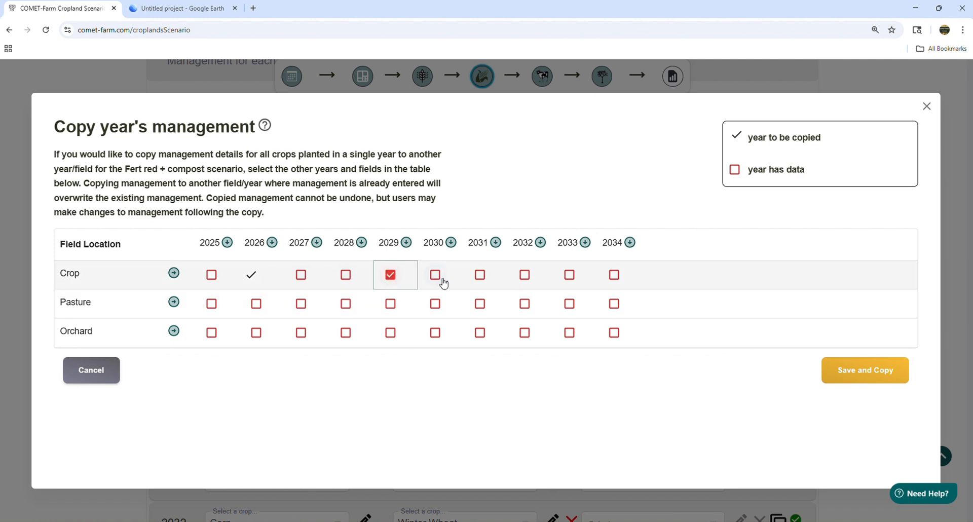
{"action": "left_click", "coordinate": [524, 276]}
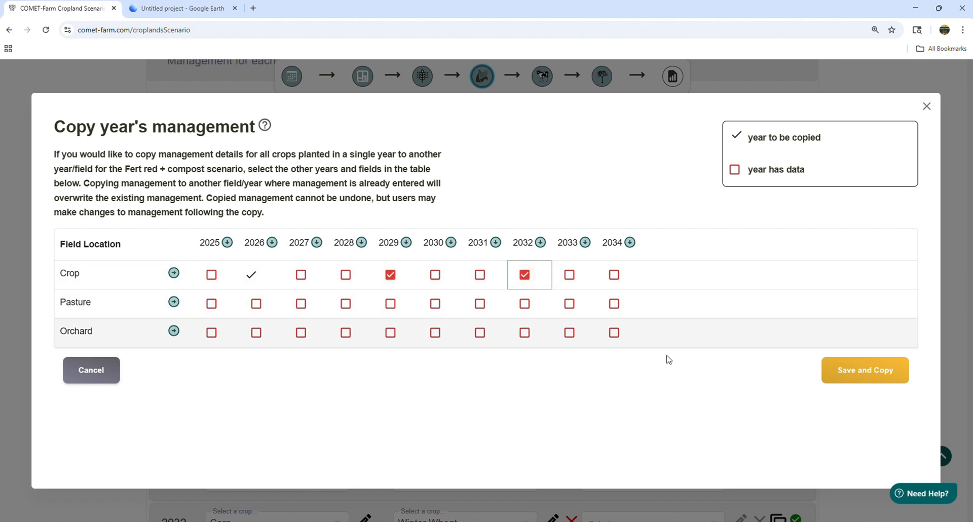
{"action": "left_click", "coordinate": [853, 374]}
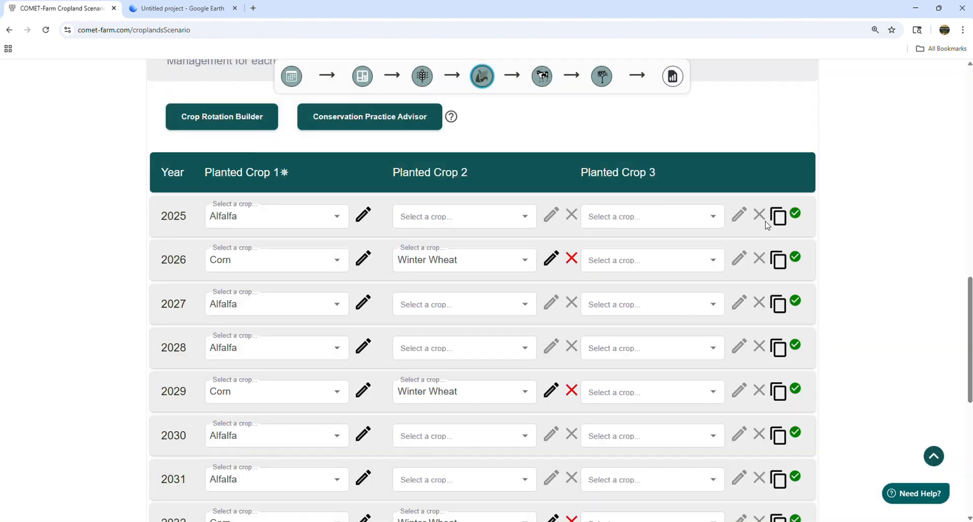
{"action": "scroll", "coordinate": [826, 285], "scroll_direction": "up", "scroll_amount": 12}
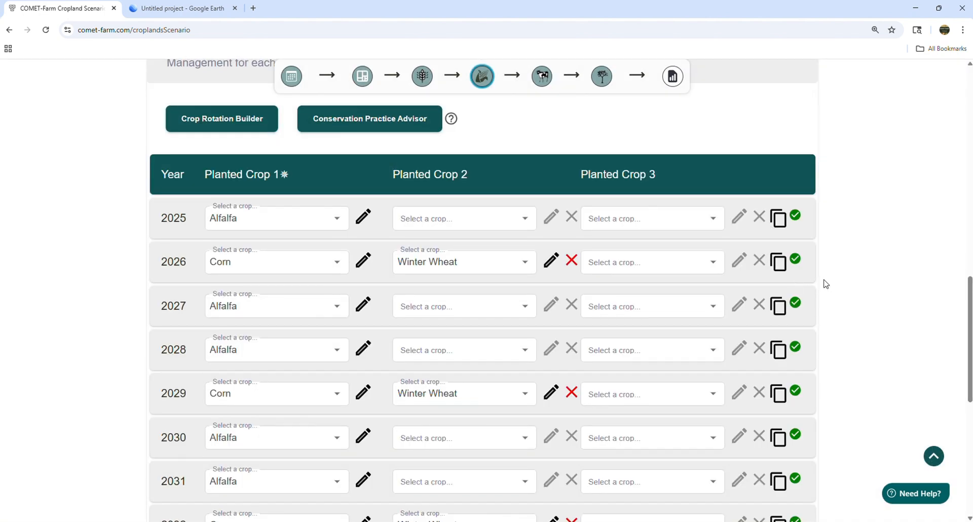
{"action": "scroll", "coordinate": [826, 285], "scroll_direction": "up", "scroll_amount": 4}
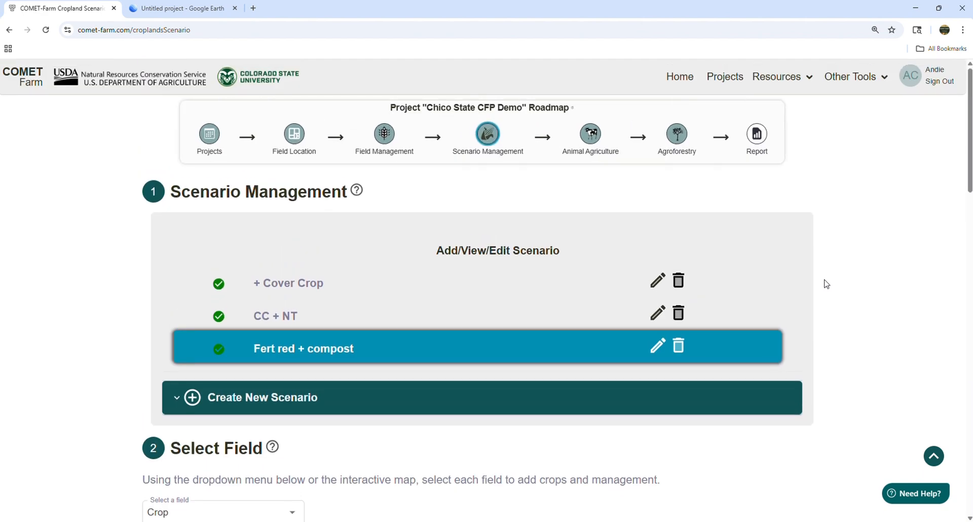